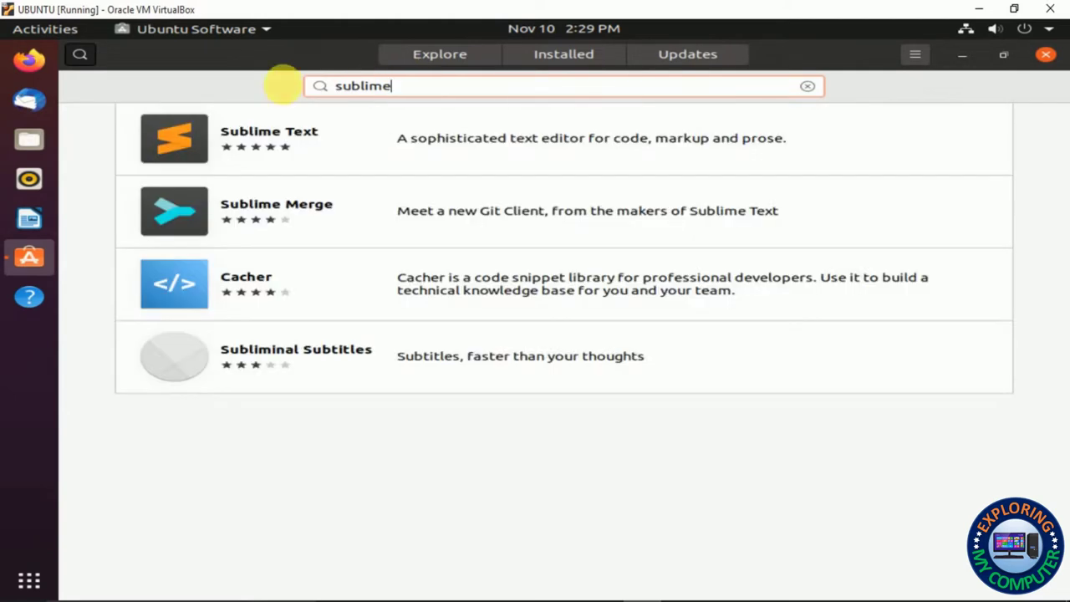
Install Sublime Text from its Ubuntu Software page, authorising with the account password
left_click(285, 144)
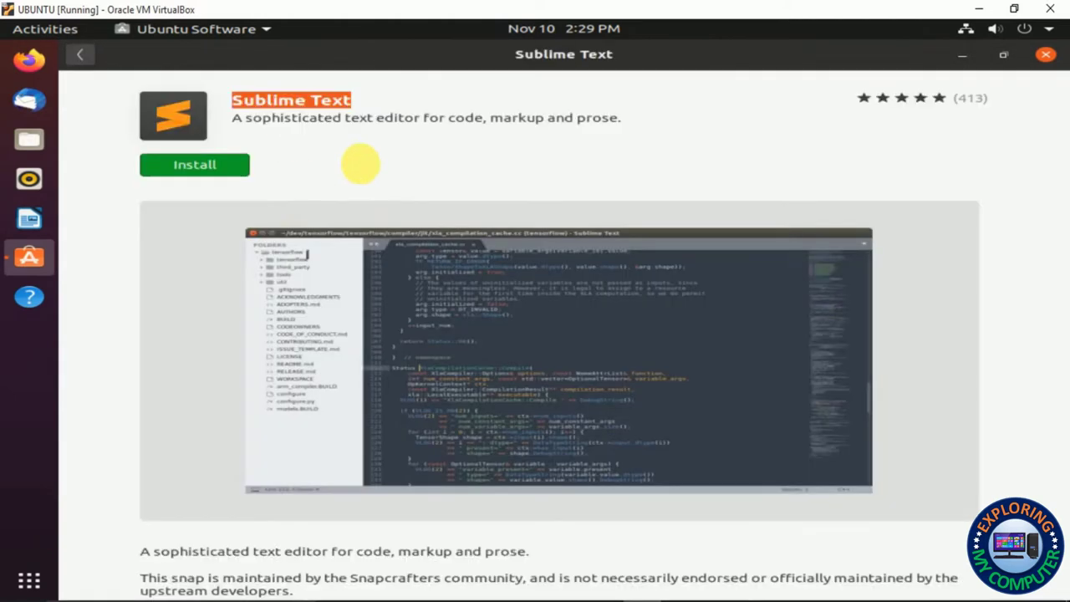
left_click(209, 166)
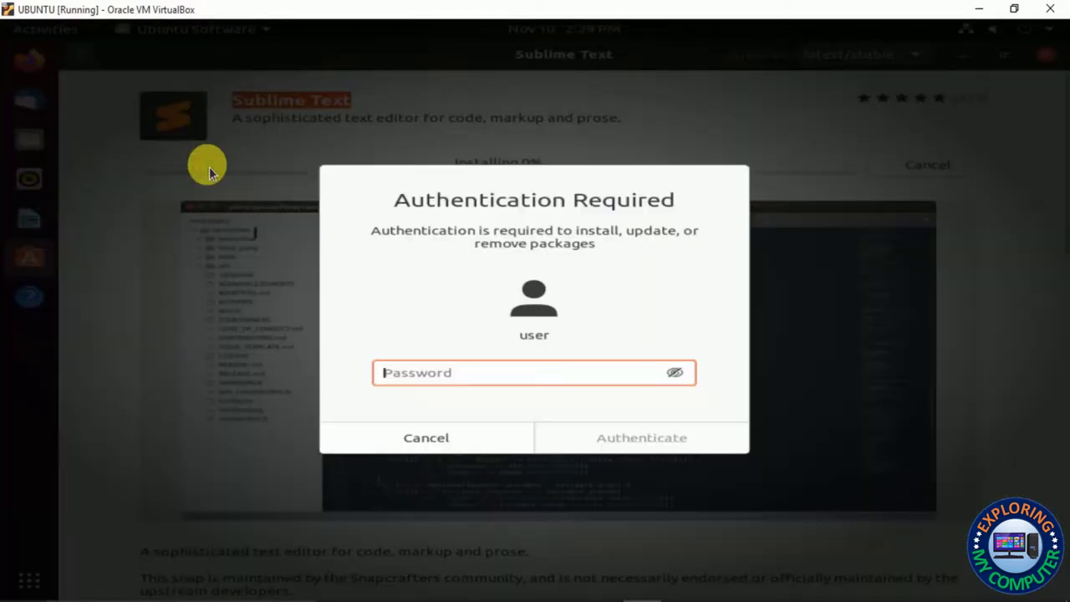
type("user")
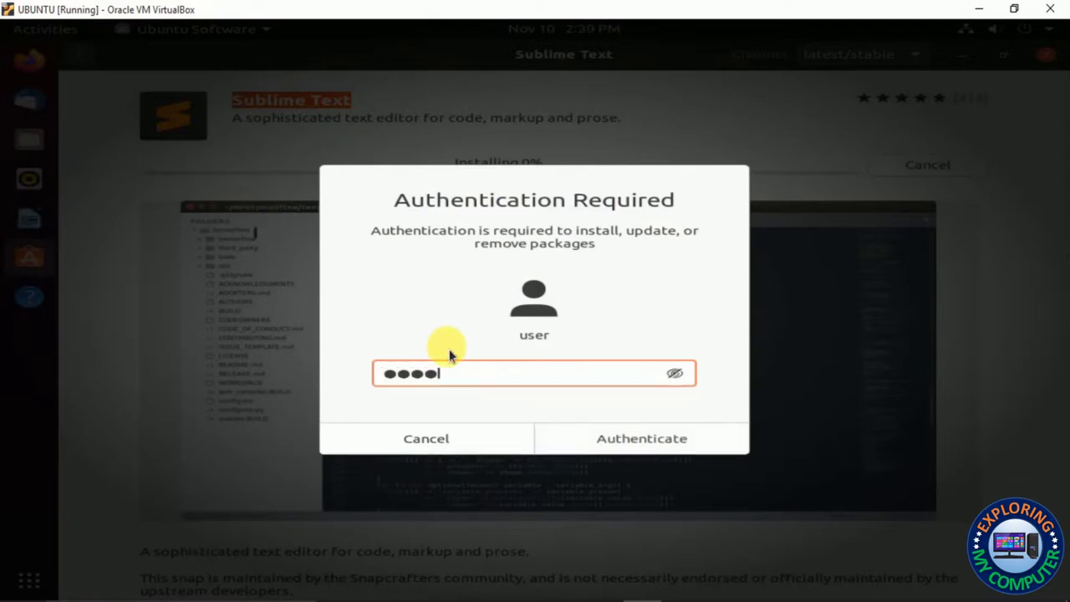
key("Return")
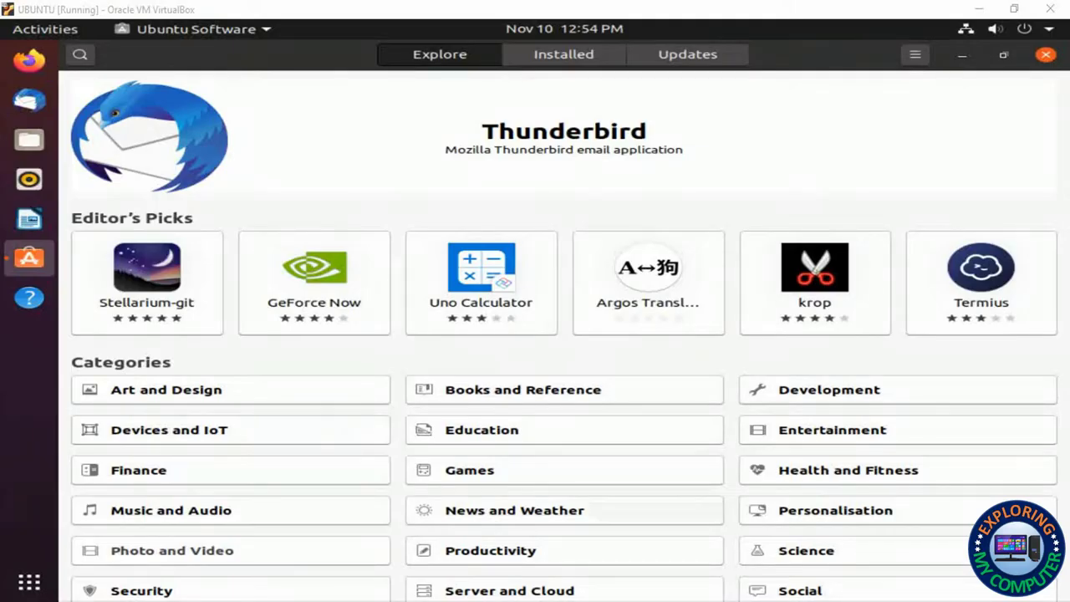
Find VLC media player in Ubuntu Software and install it, authorising with the account password
left_click(80, 55)
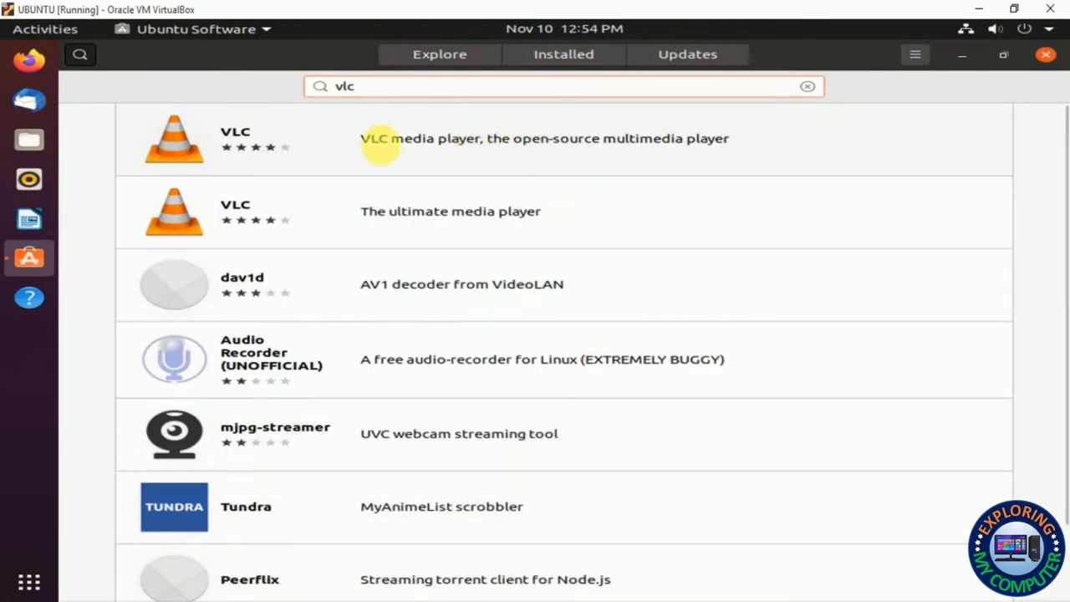
left_click(473, 149)
left_click(211, 176)
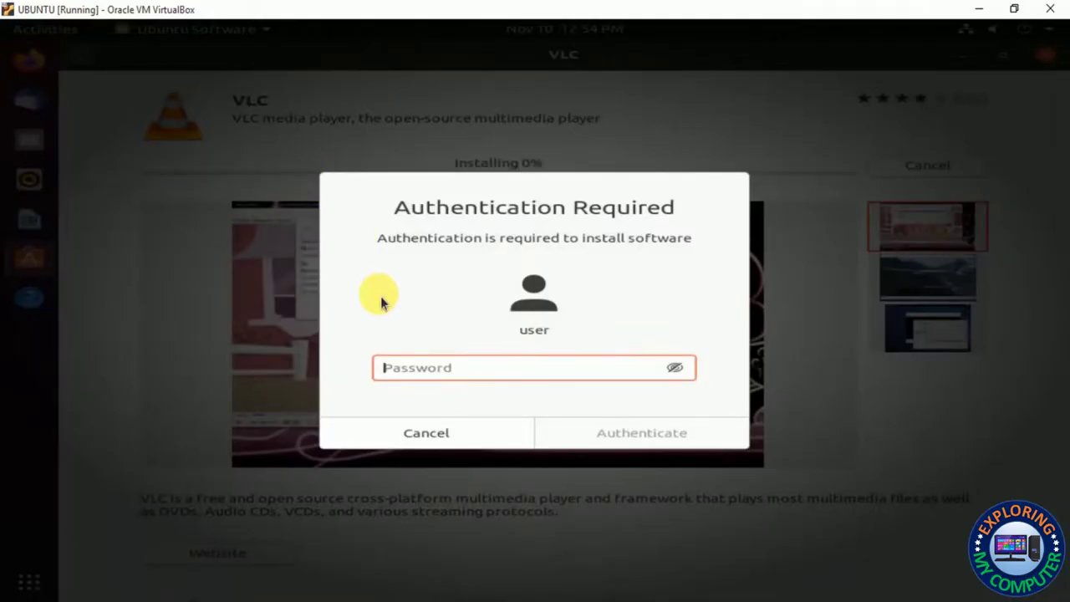
type("user")
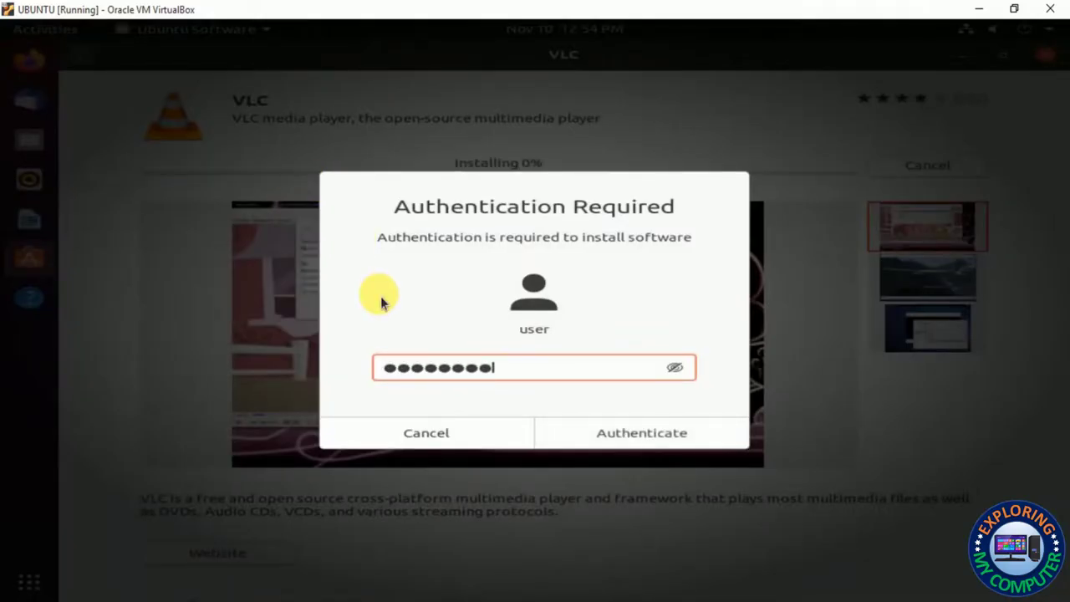
key("Return")
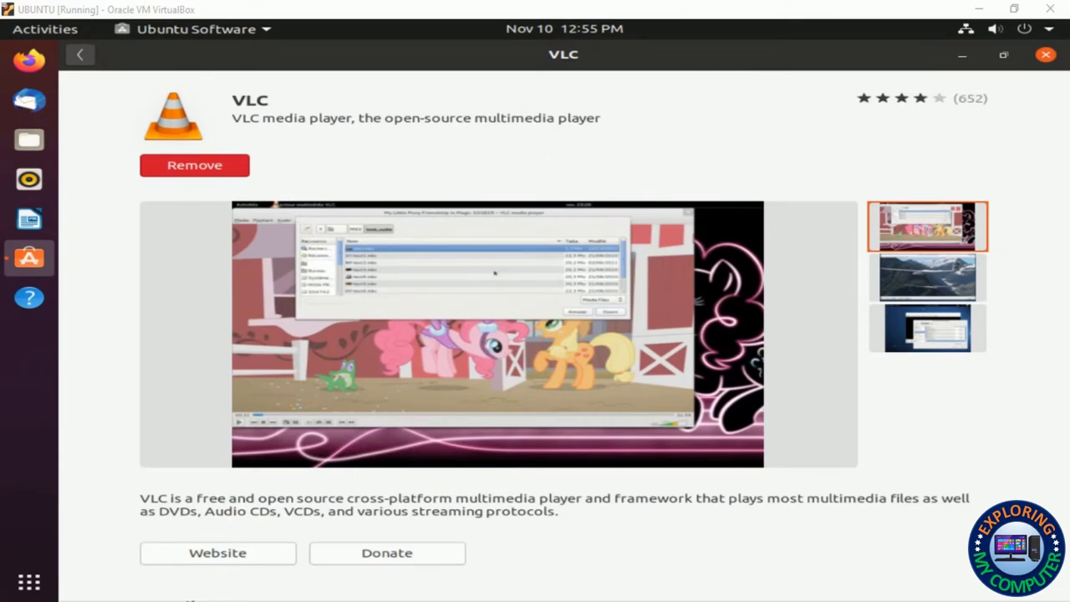
key("super")
left_click(584, 304)
Launch VLC media player from an Activities search for 'vlc' and accept its privacy policy
key("super")
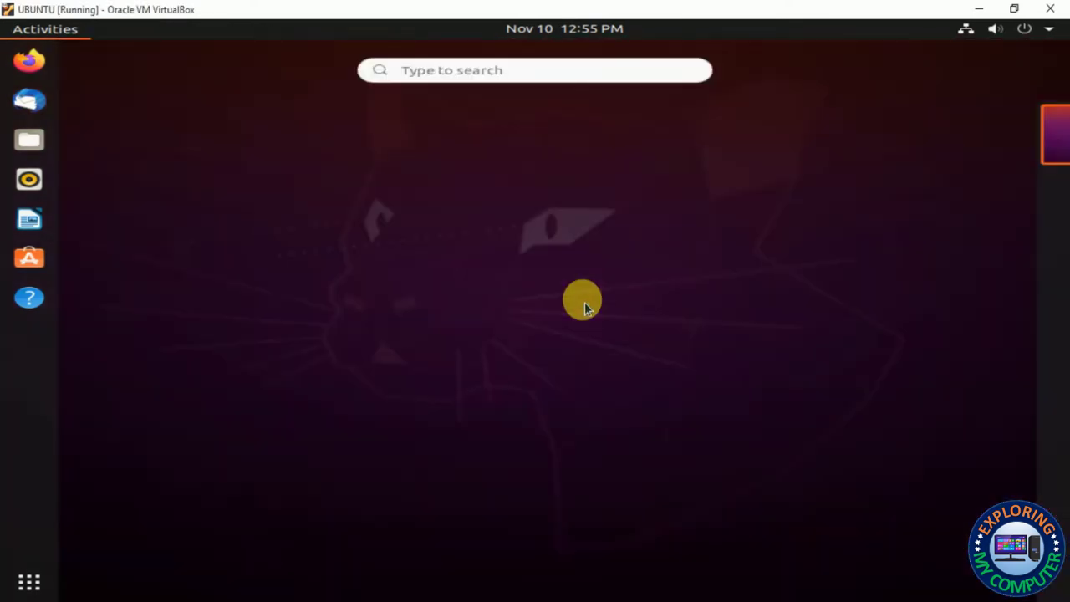
type("vlc")
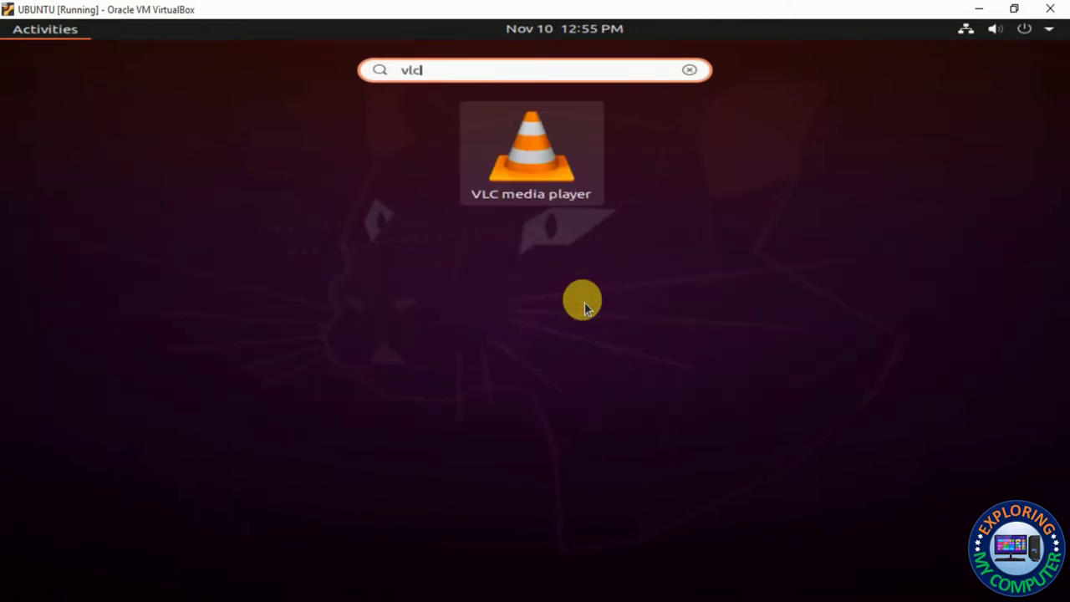
left_click(555, 163)
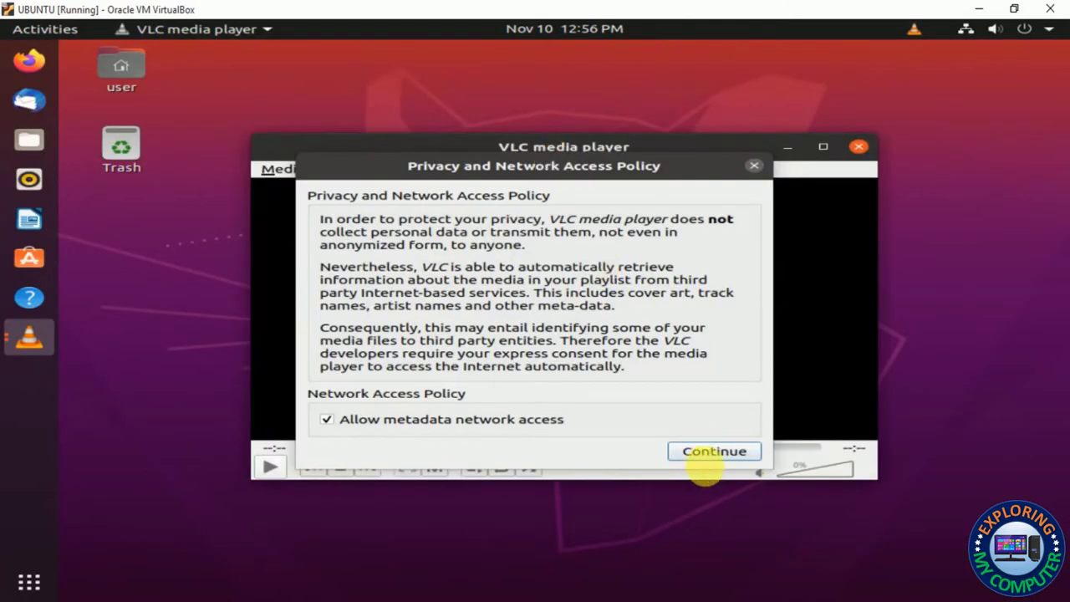
left_click(710, 453)
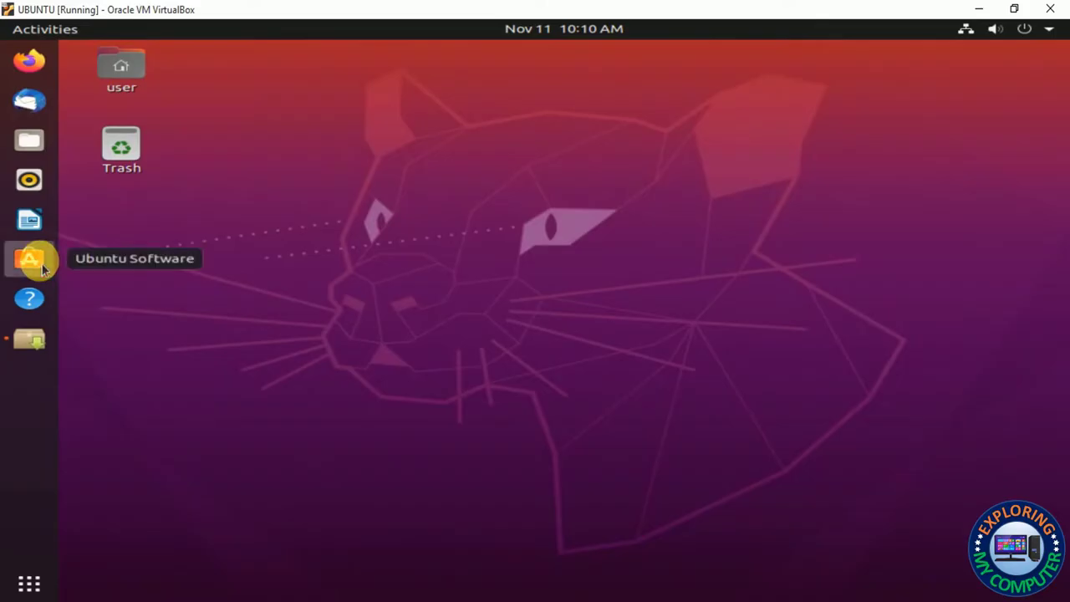
Search Ubuntu Software for 'zoom' and install zoom-client, authorising with the account password
left_click(28, 259)
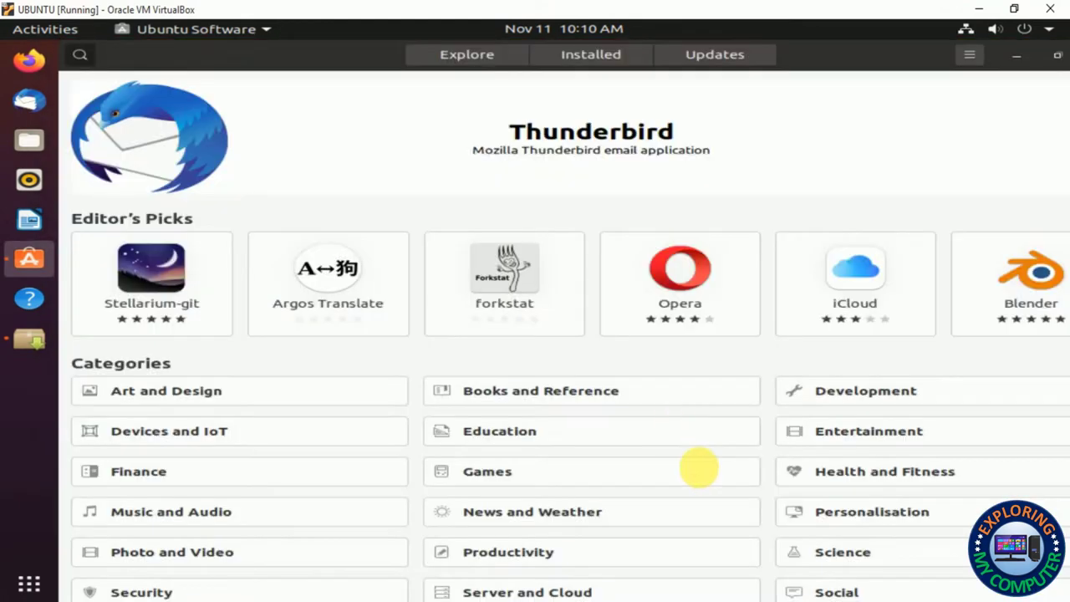
left_click(80, 54)
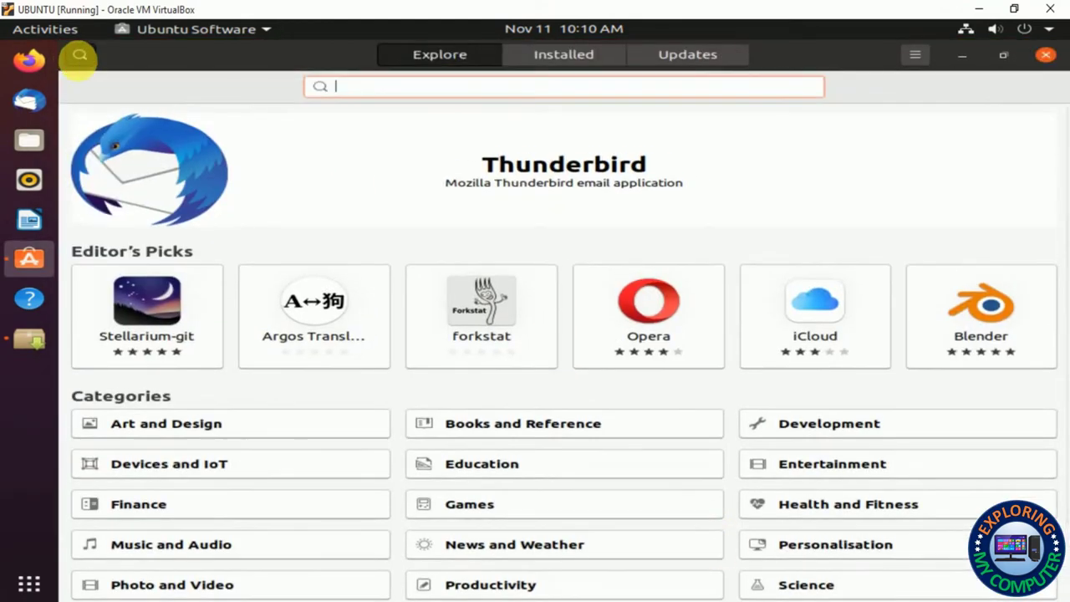
type("zoo")
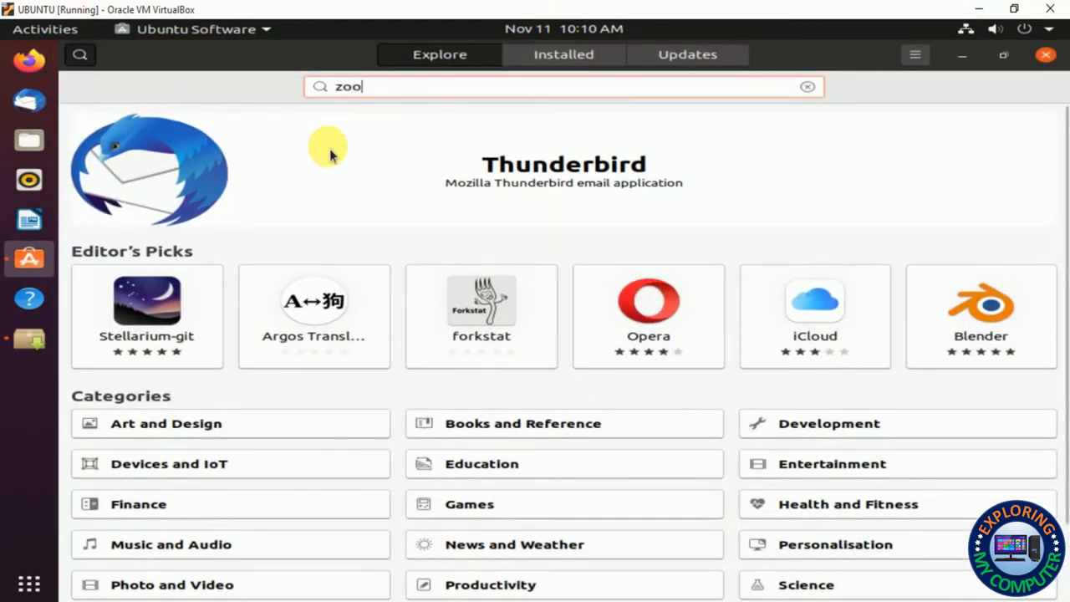
type("m")
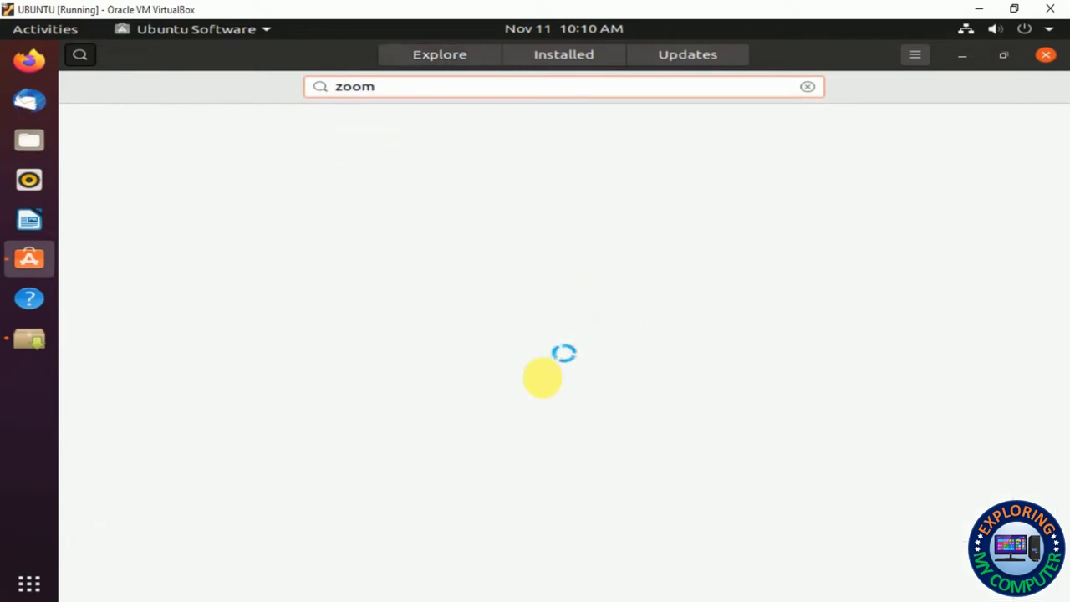
scroll(681, 474, "down", 10)
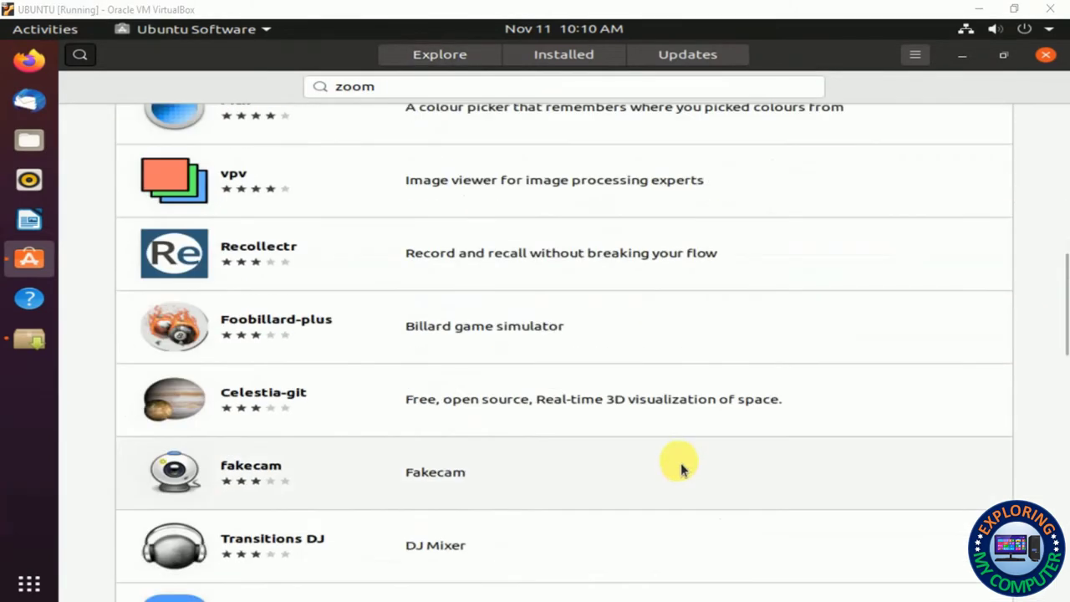
left_click(309, 381)
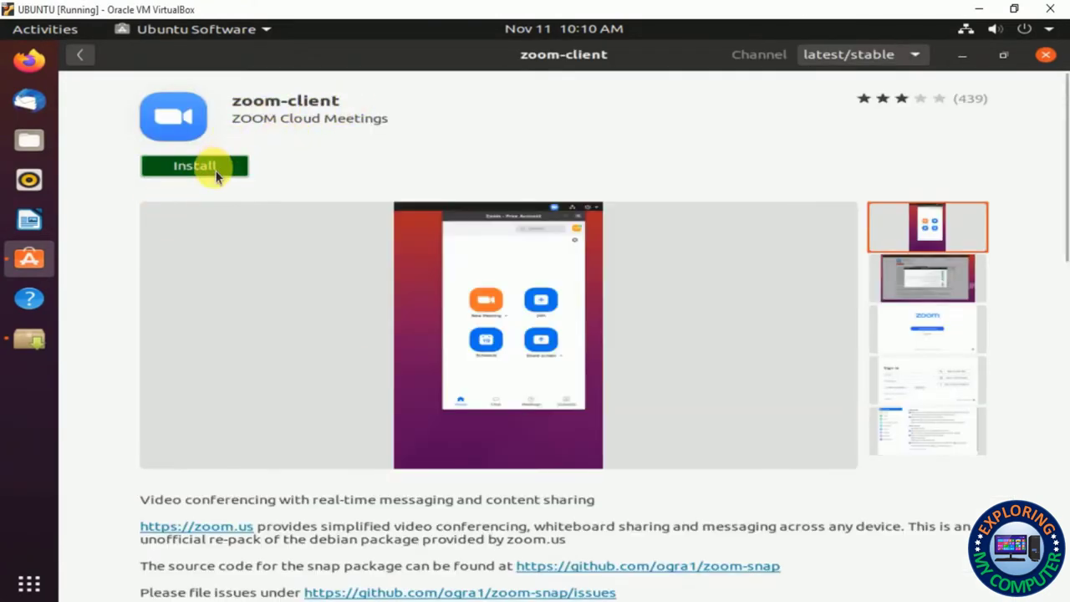
left_click(210, 166)
type("123")
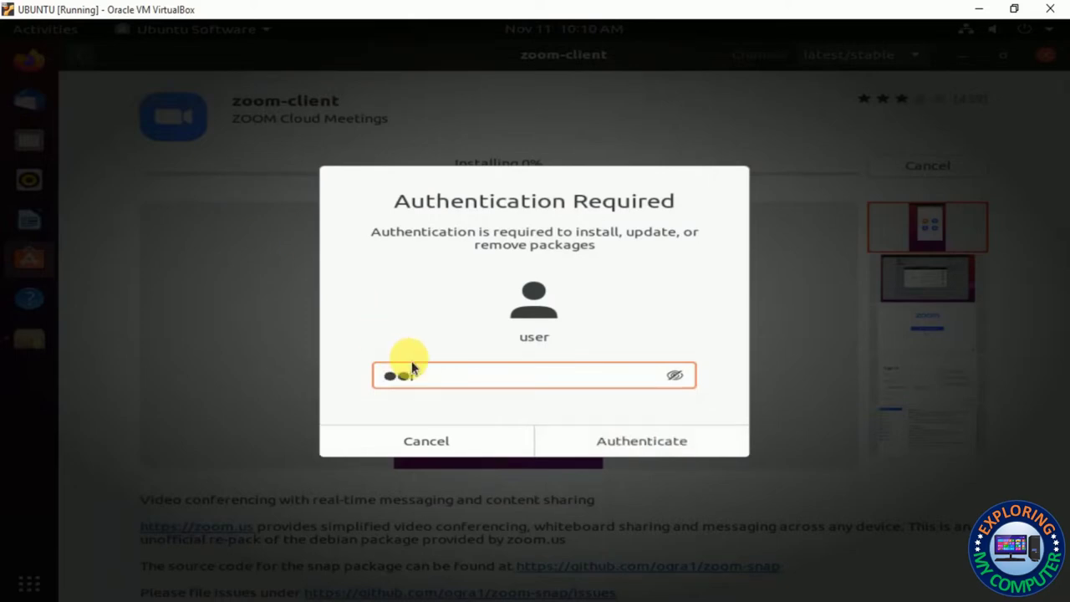
key("Return")
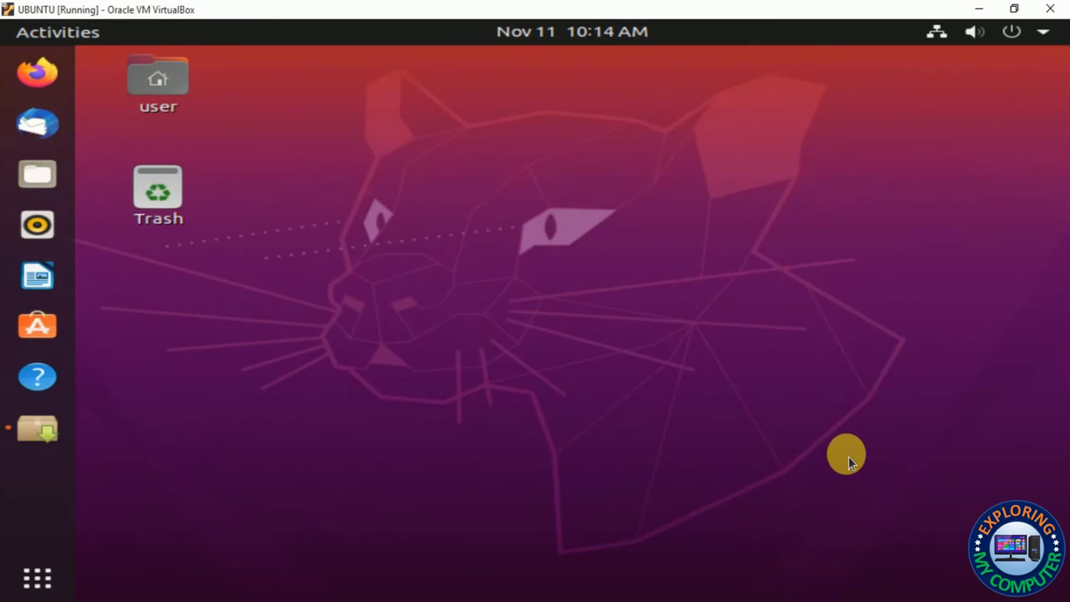
Launch Zoom from an Activities search for 'zoom'
key("super")
type("zoo")
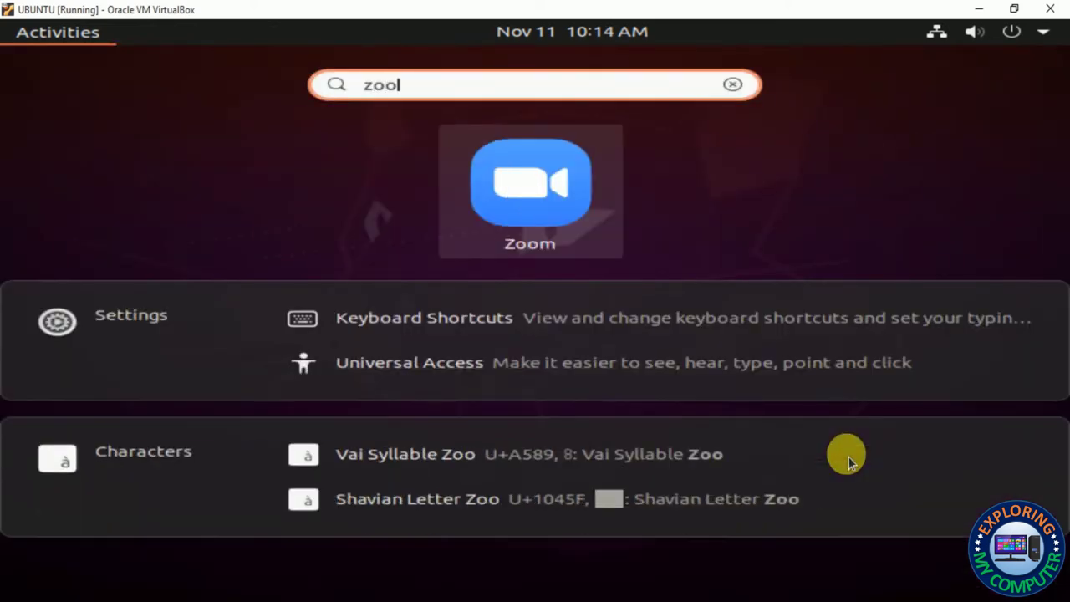
type("m")
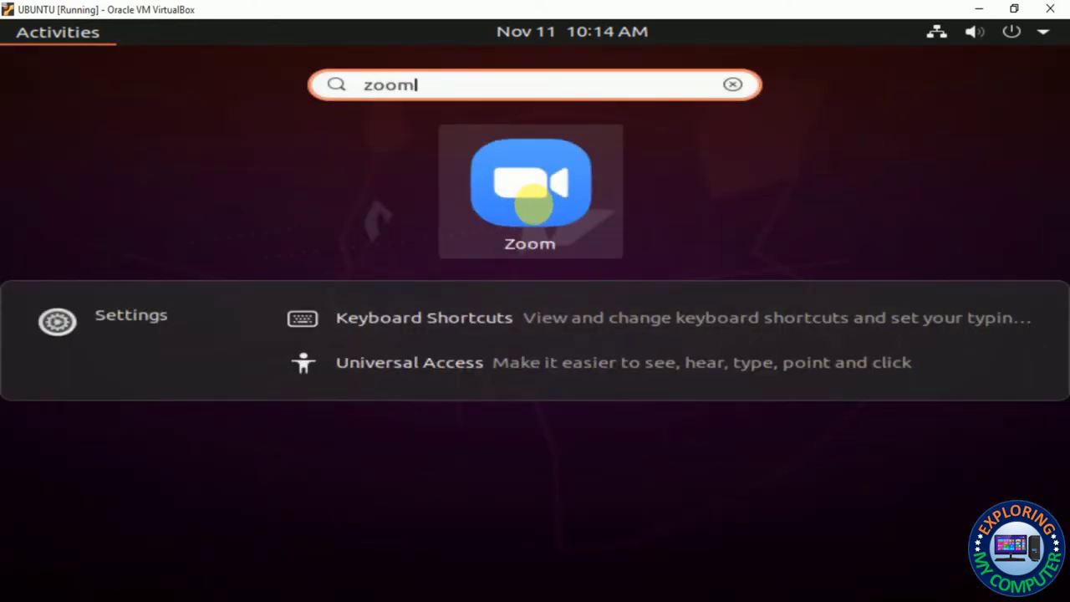
left_click(536, 211)
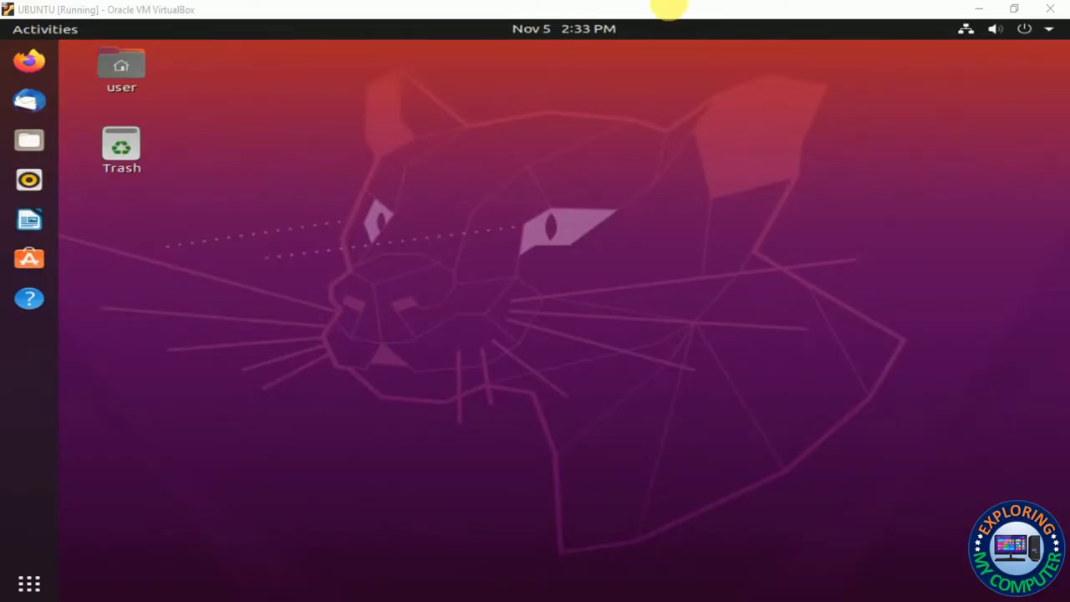
Search Ubuntu Software for 'synap' and install Synaptic Package Manager, authenticating with the password
left_click(28, 260)
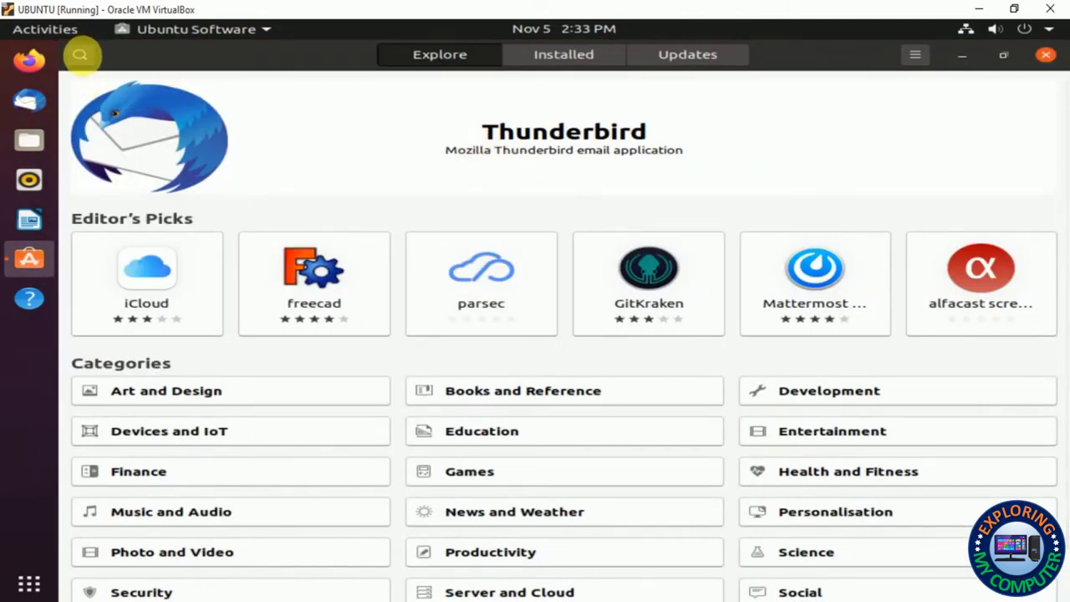
left_click(81, 55)
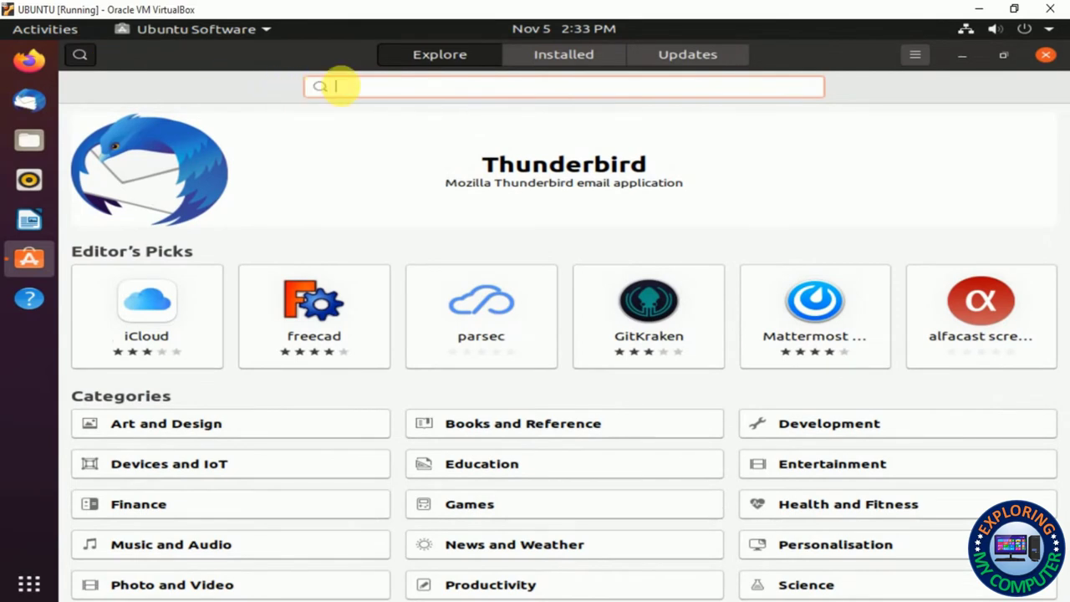
type("syna")
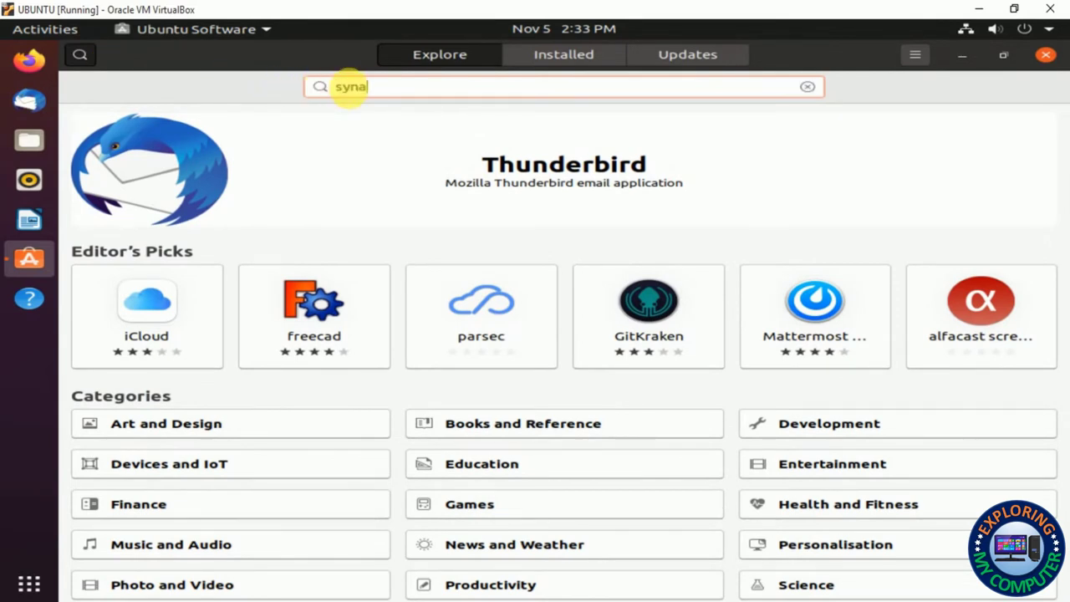
type("ptic")
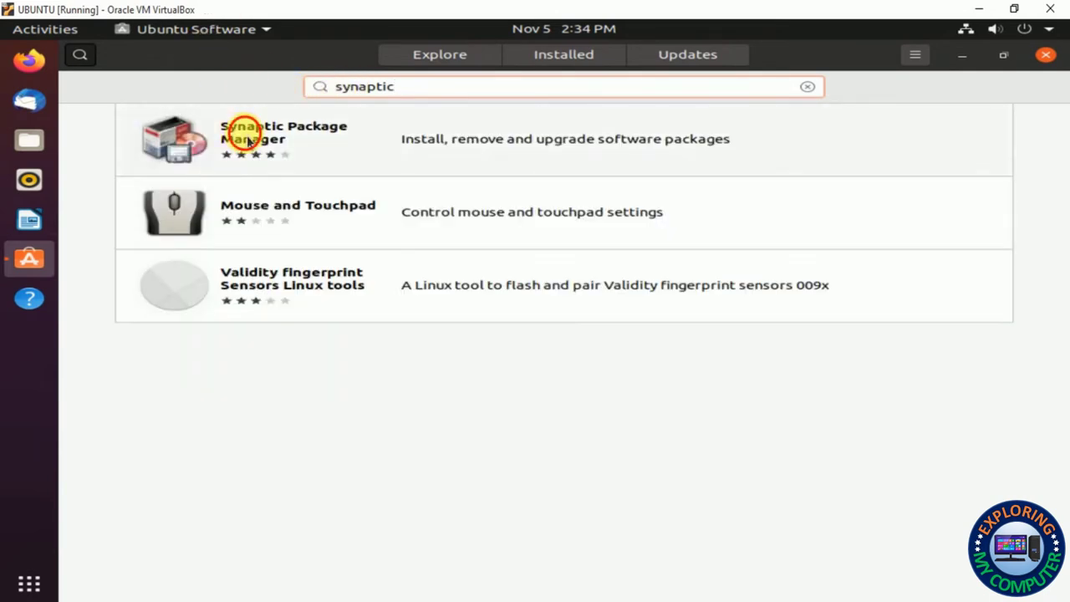
left_click(254, 143)
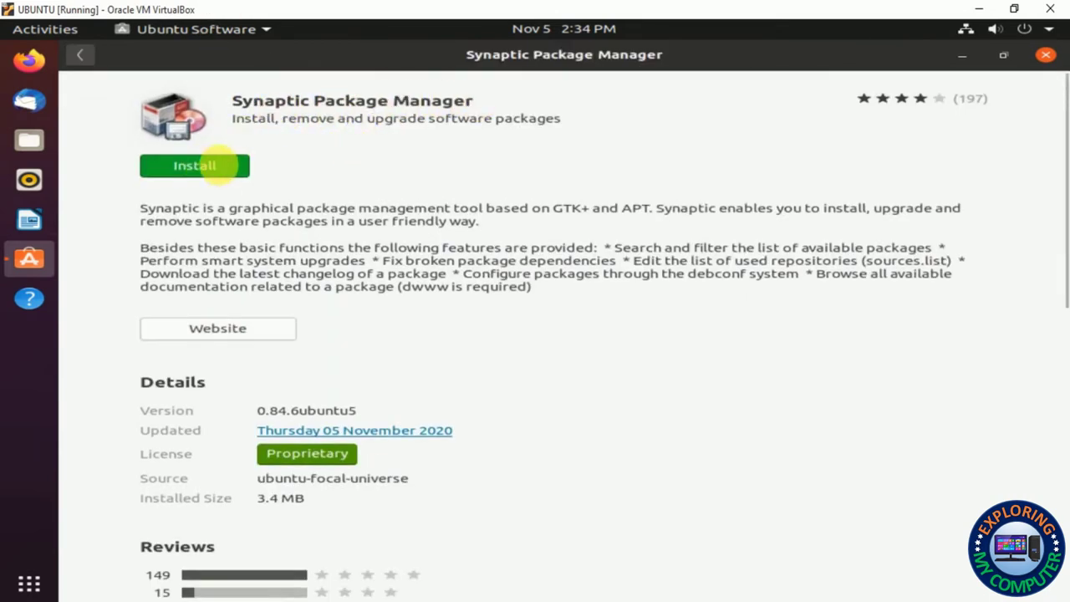
left_click(210, 168)
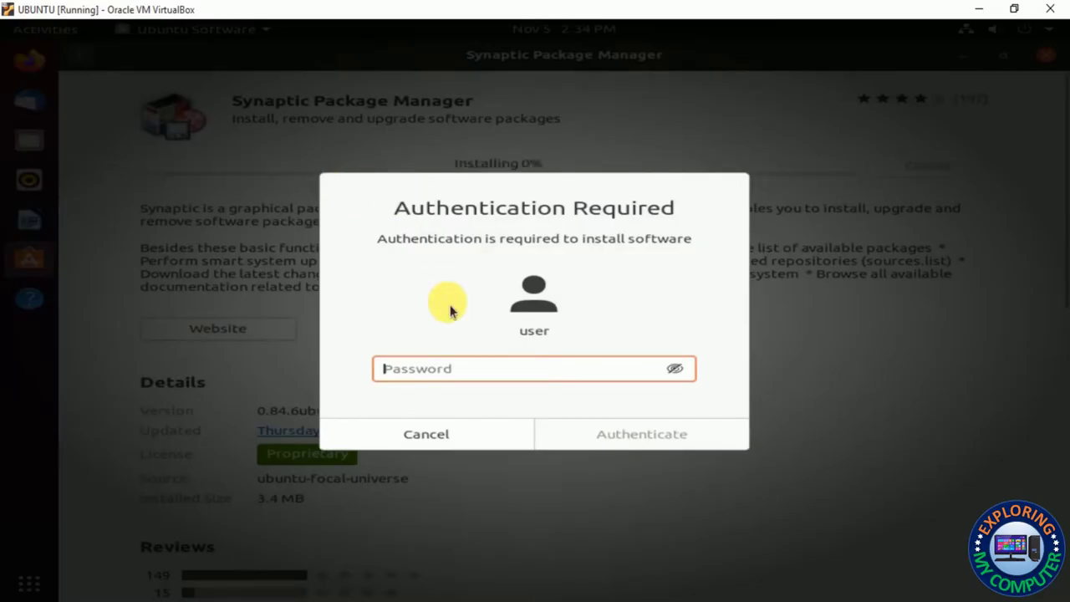
type("1")
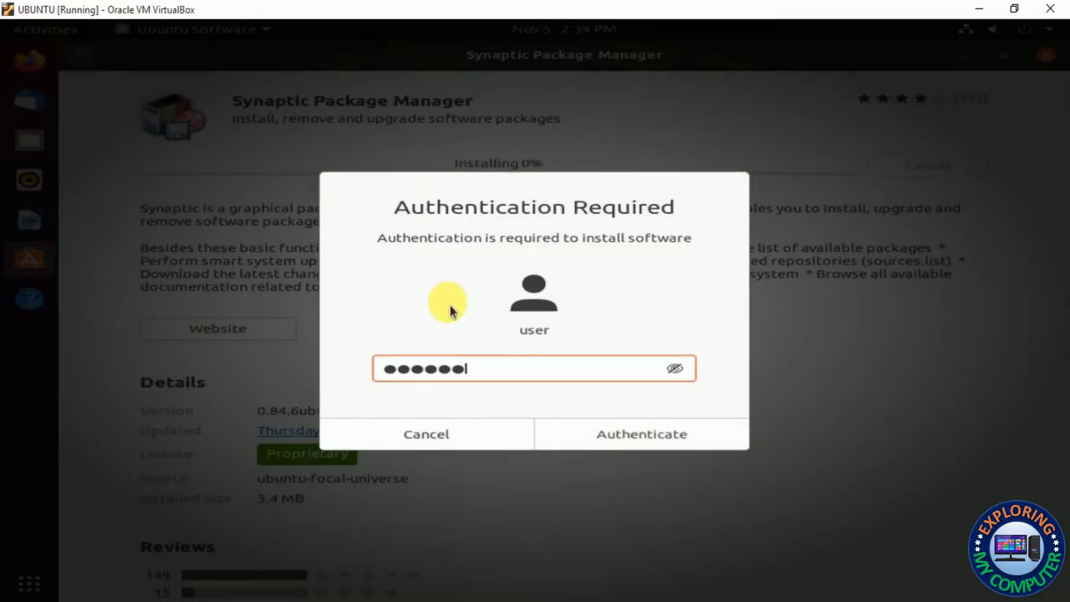
left_click(603, 435)
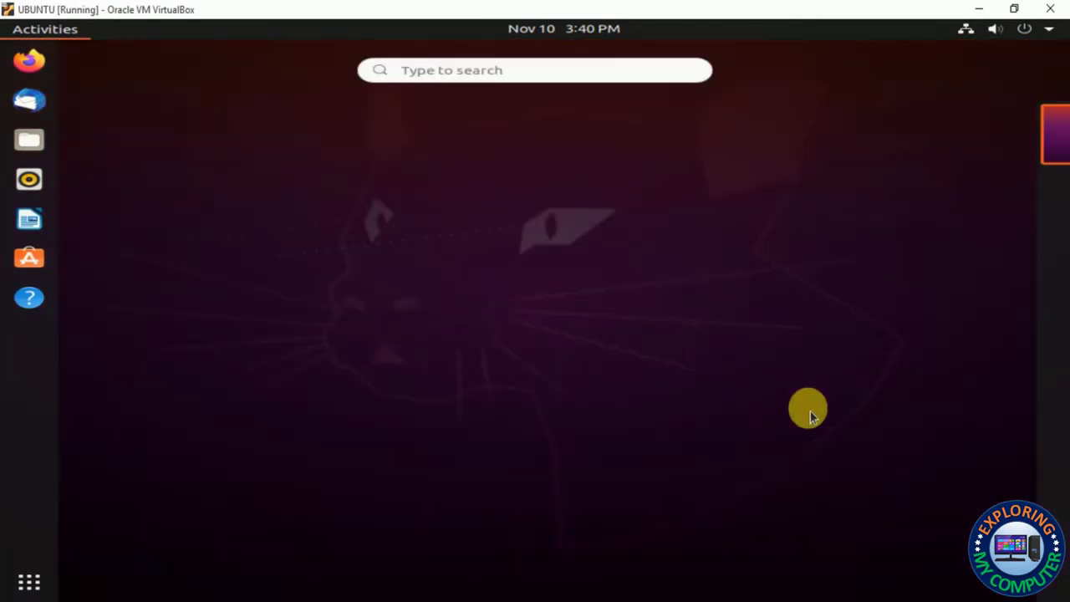
Launch Synaptic Package Manager from the Activities search and authenticate with the password
type("sylna")
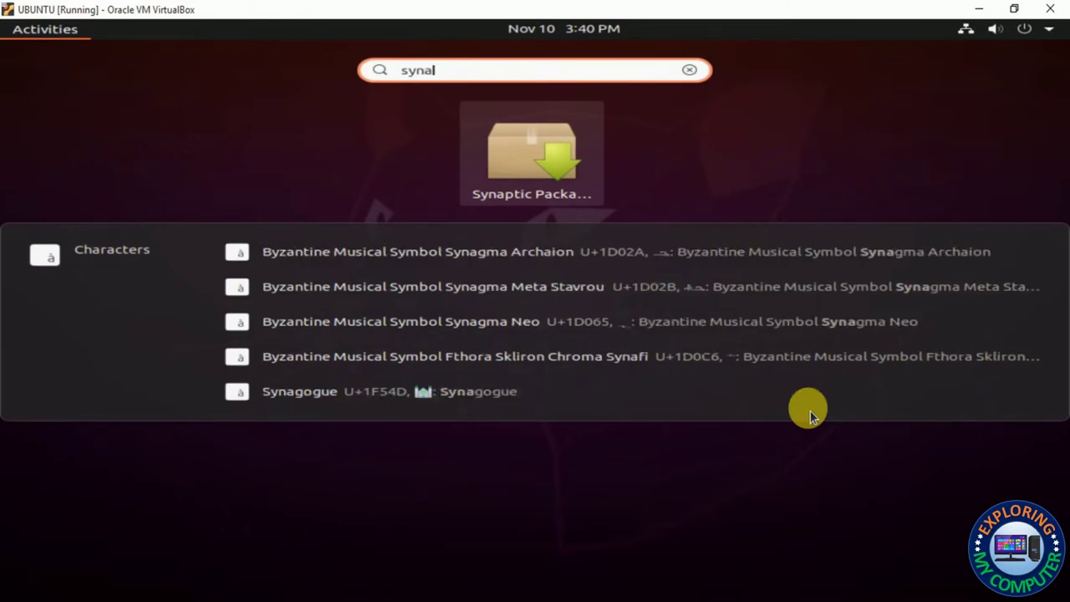
key("Return")
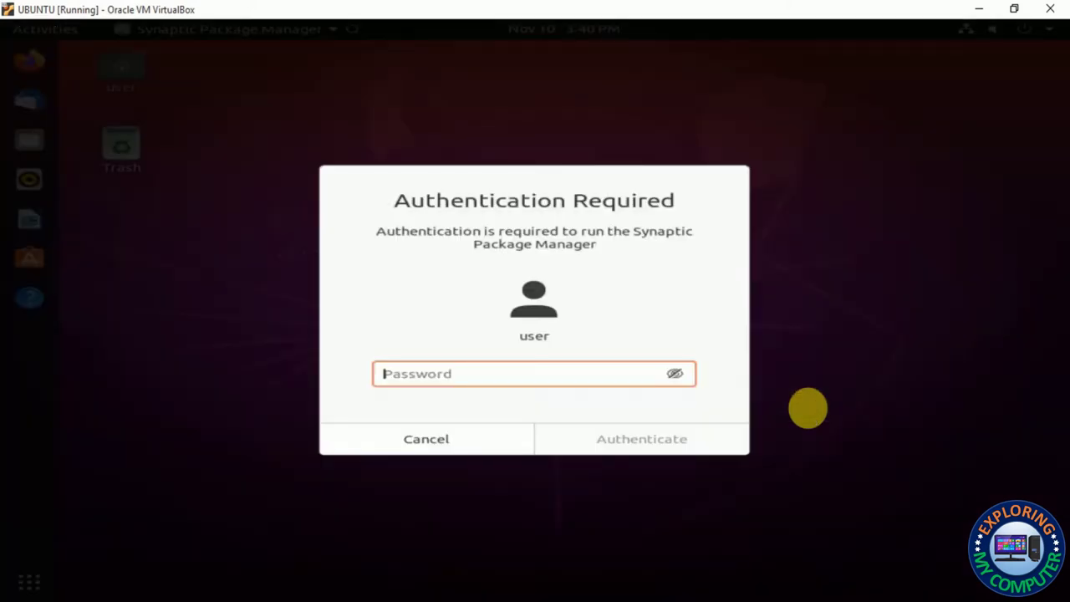
type("***")
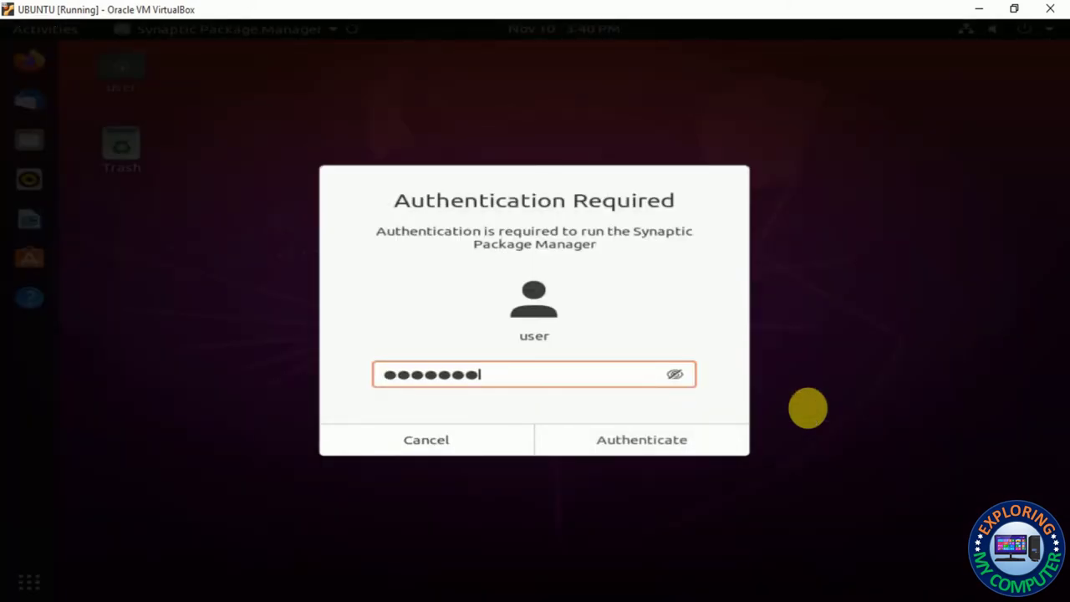
key("Return")
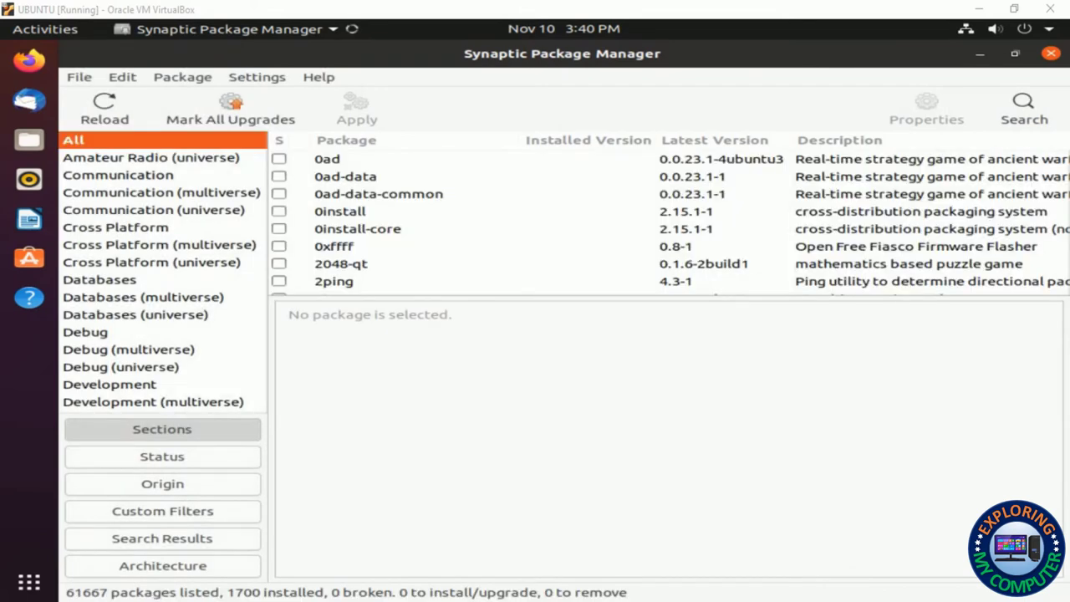
Search packages for 'flash' and select flashplugin-installer in the results
left_click(1023, 109)
type("flash")
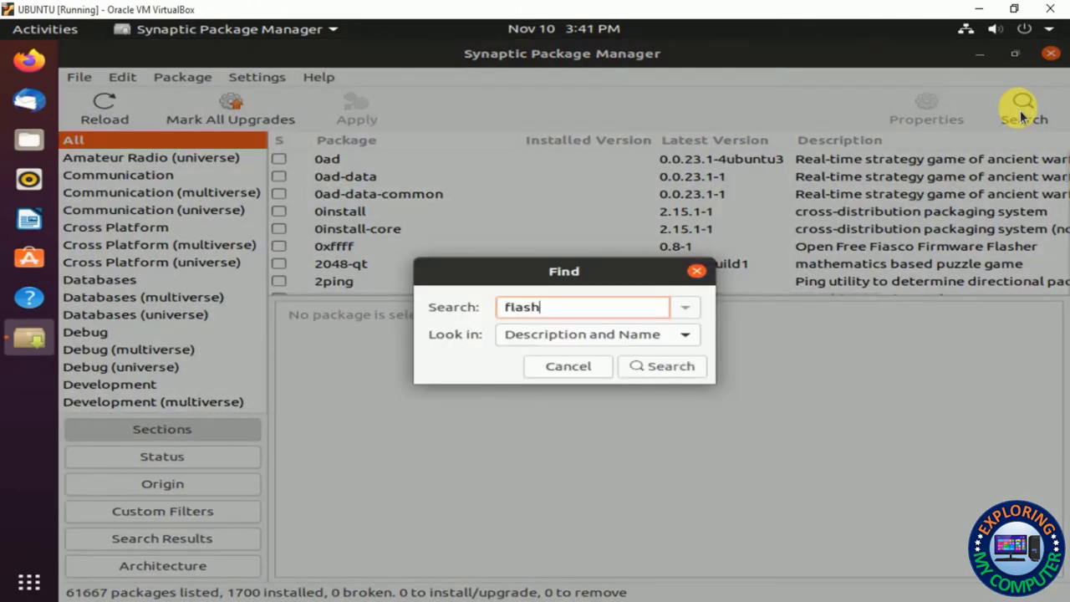
key("Return")
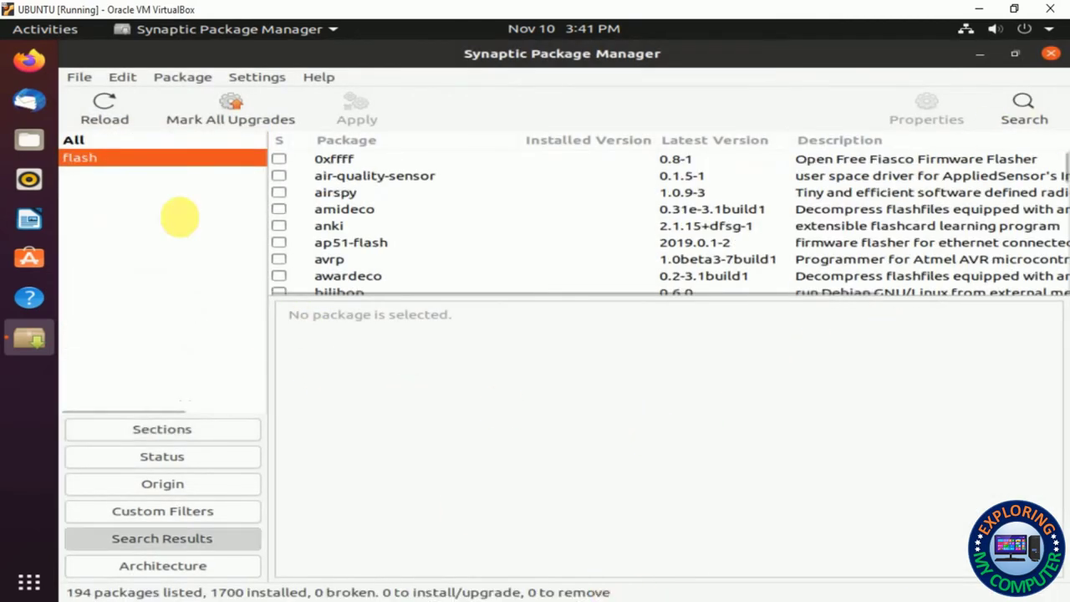
left_click(335, 194)
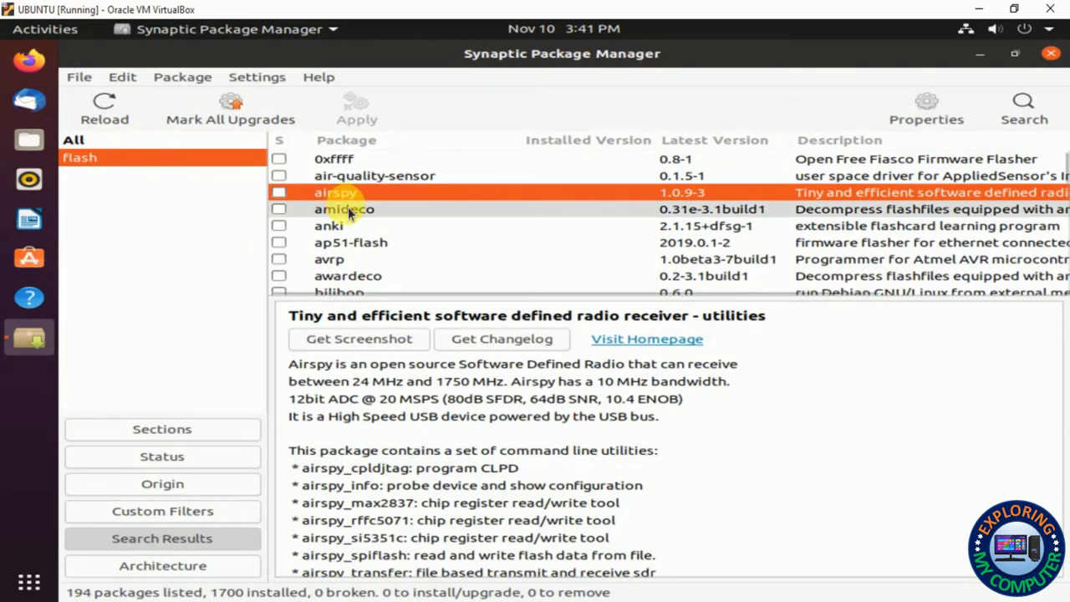
type("f")
key("Down")
key("Down")
key("Down")
key("Down")
key("Down")
key("Down")
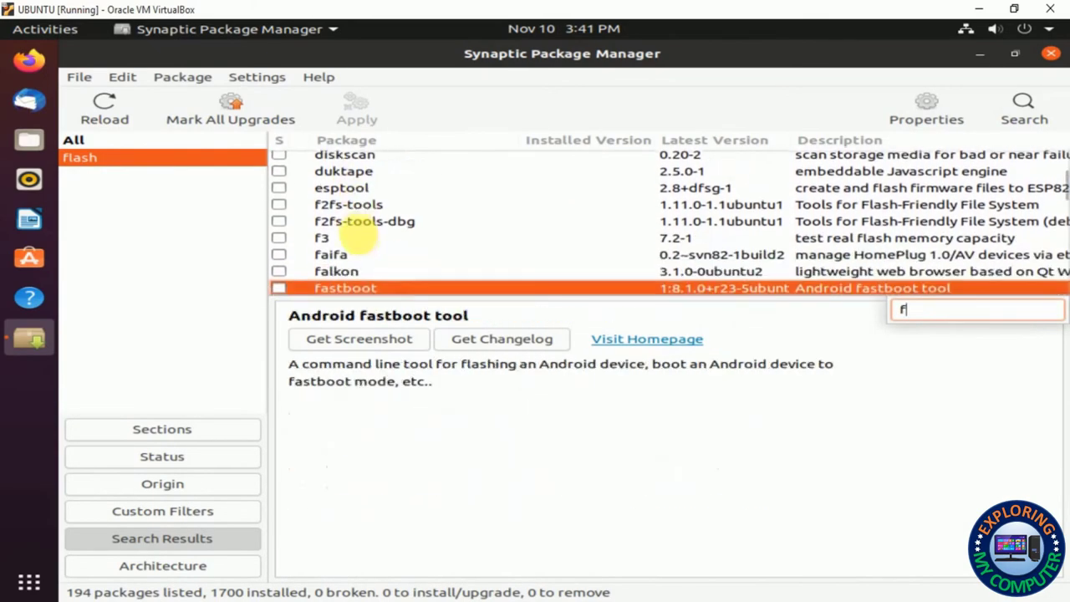
key("Down")
key("Down")
key("Down")
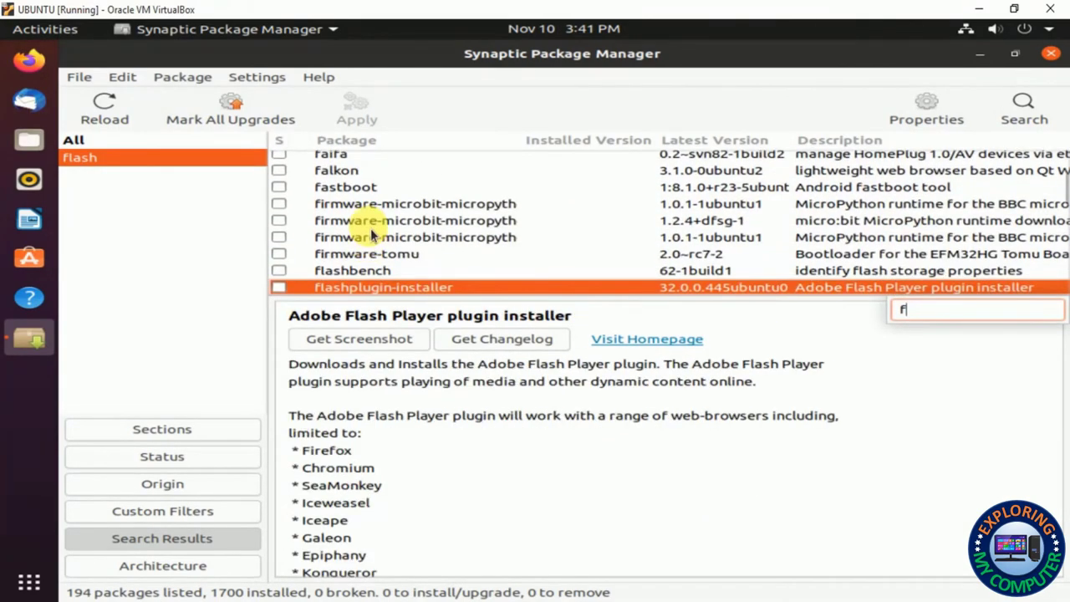
key("Down")
key("Down")
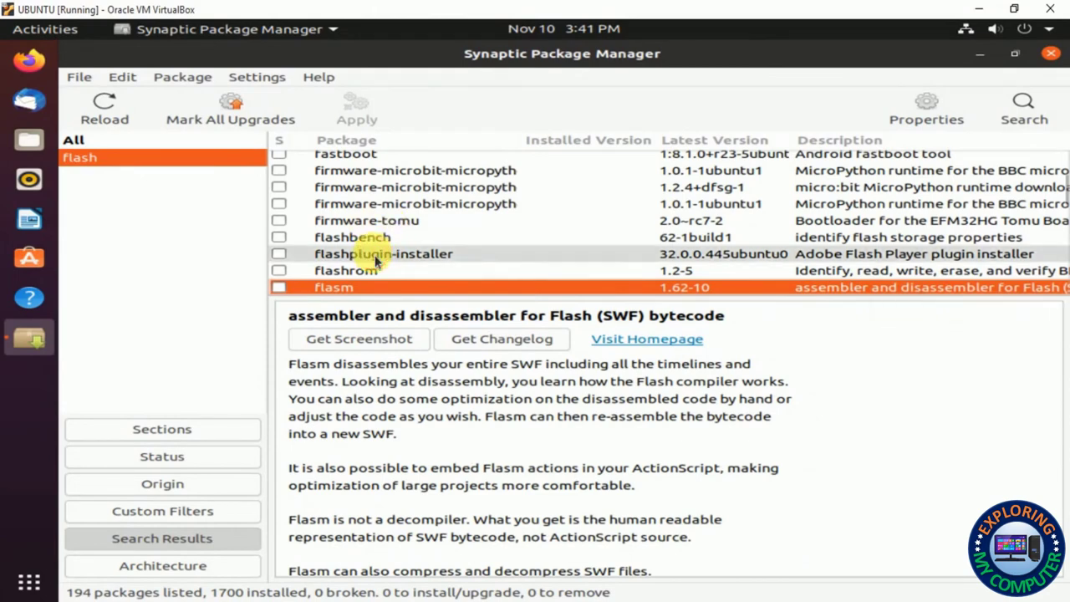
left_click(392, 258)
Mark flashplugin-installer for installation and apply the pending change
right_click(392, 258)
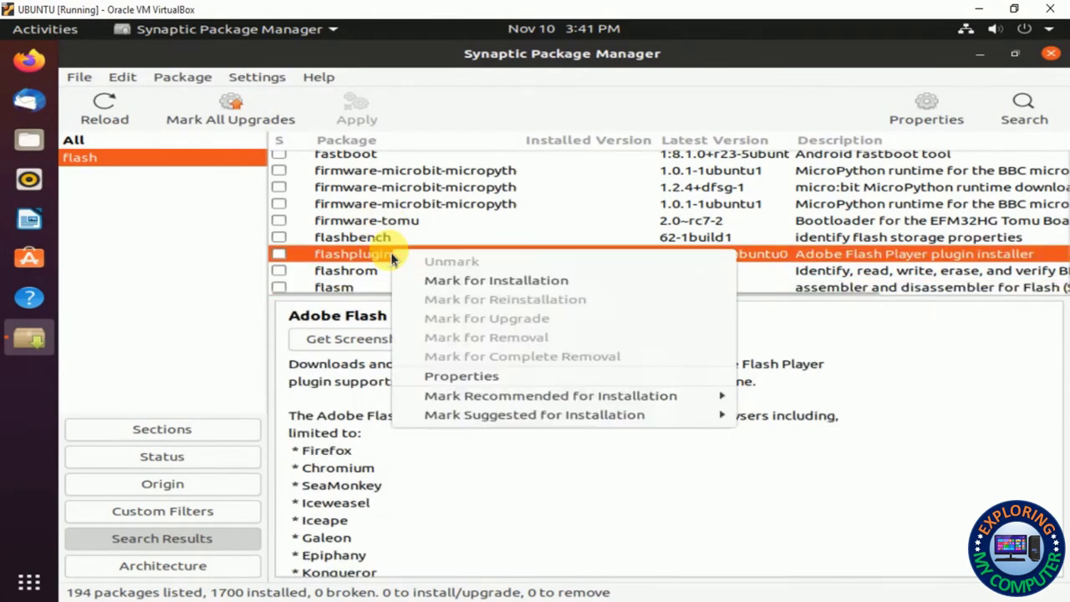
left_click(440, 282)
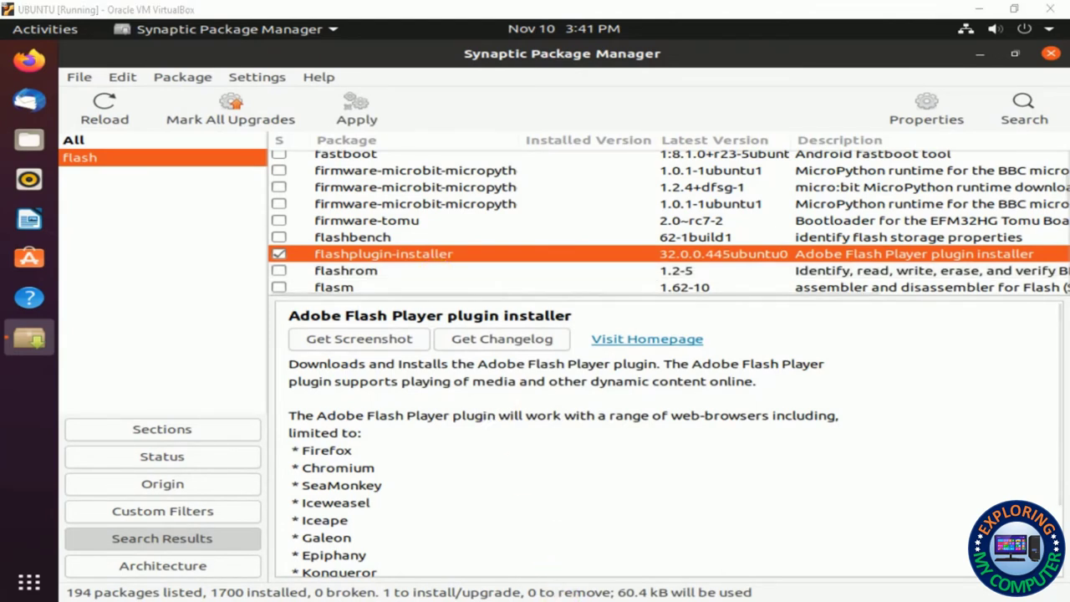
right_click(449, 259)
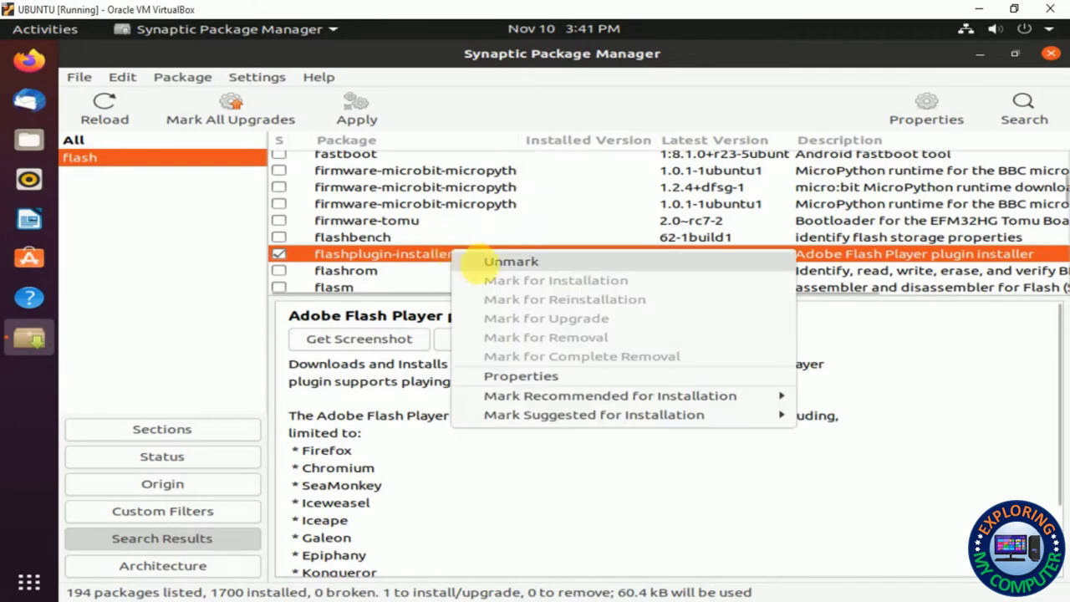
left_click(358, 107)
left_click(358, 107)
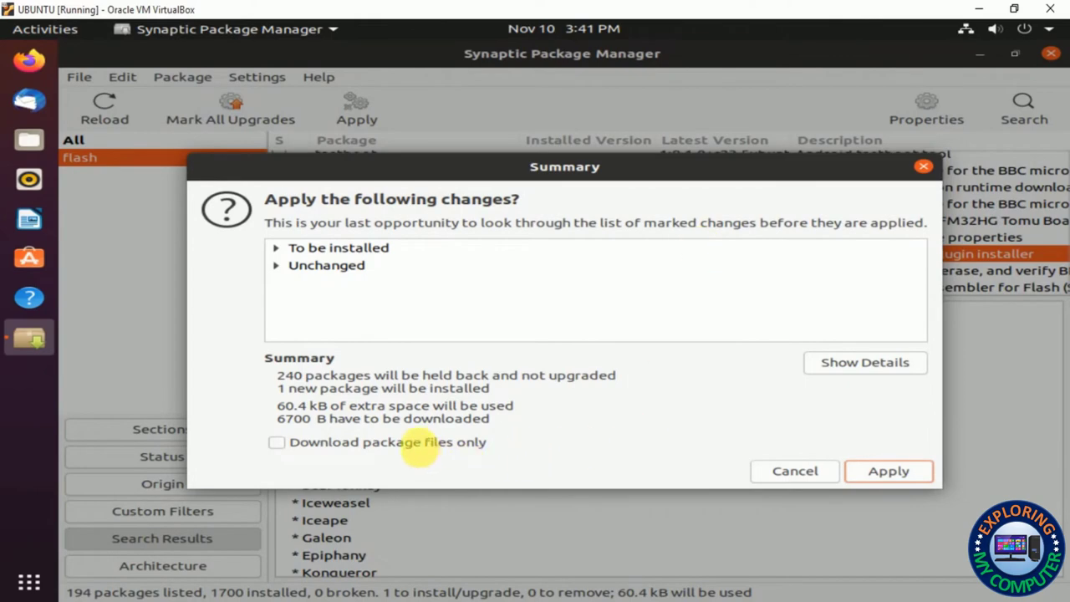
Confirm the flashplugin-installer installation and close the Changes applied notice
left_click(917, 470)
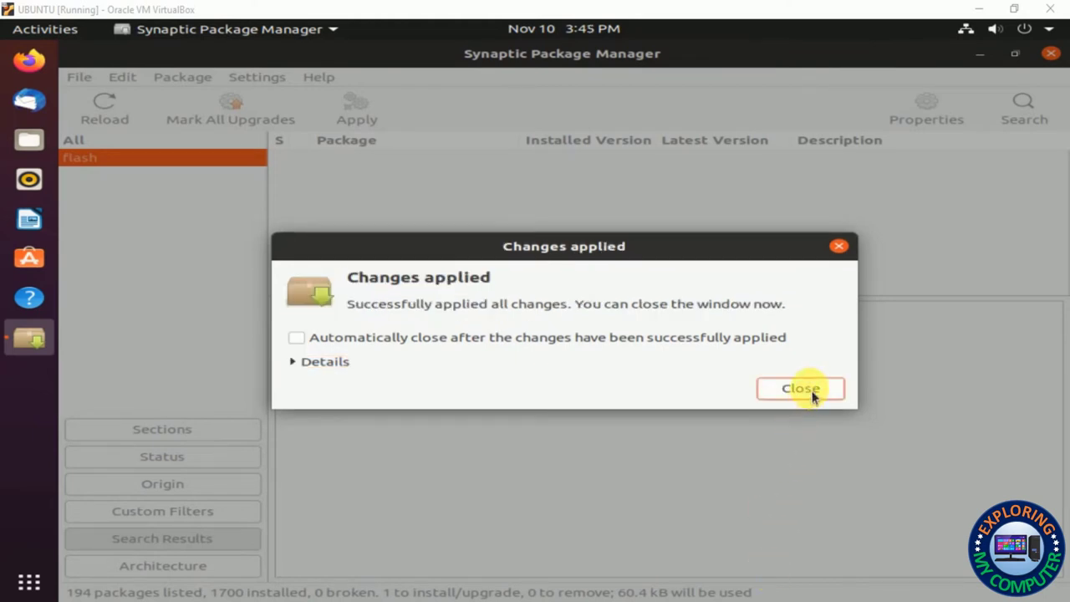
left_click(800, 388)
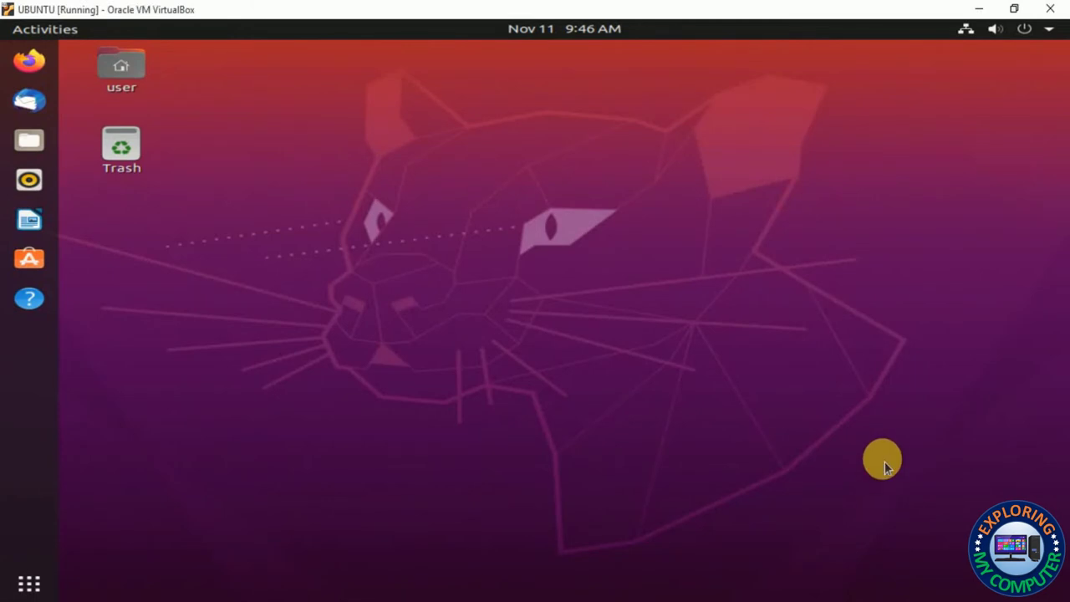
Relaunch Synaptic from an Activities search for 'syn', authenticate, and open the package Find dialog
key("super")
type("syn")
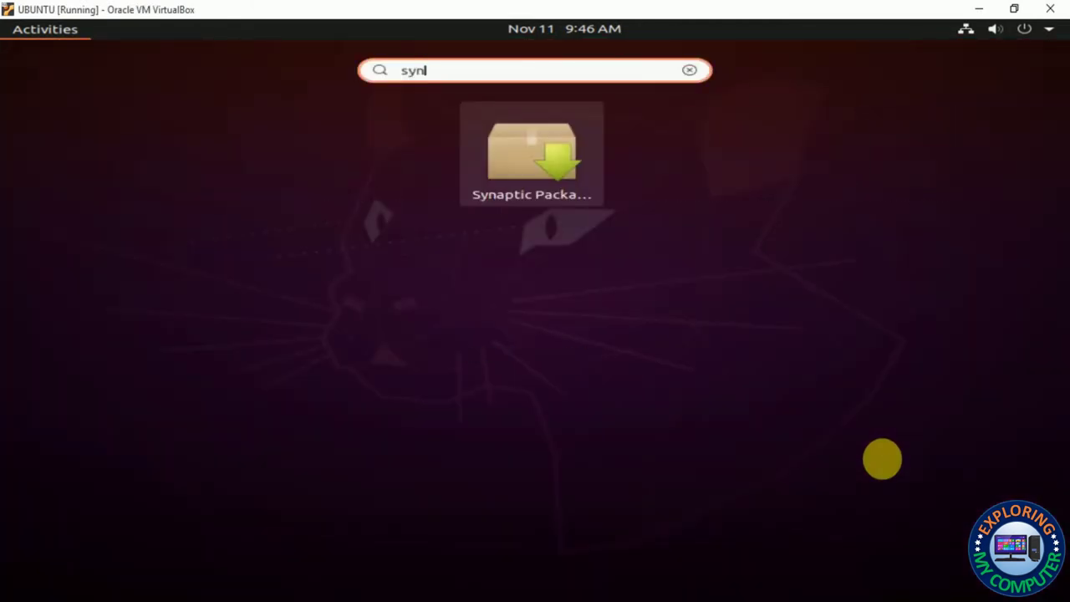
key("Return")
type("us")
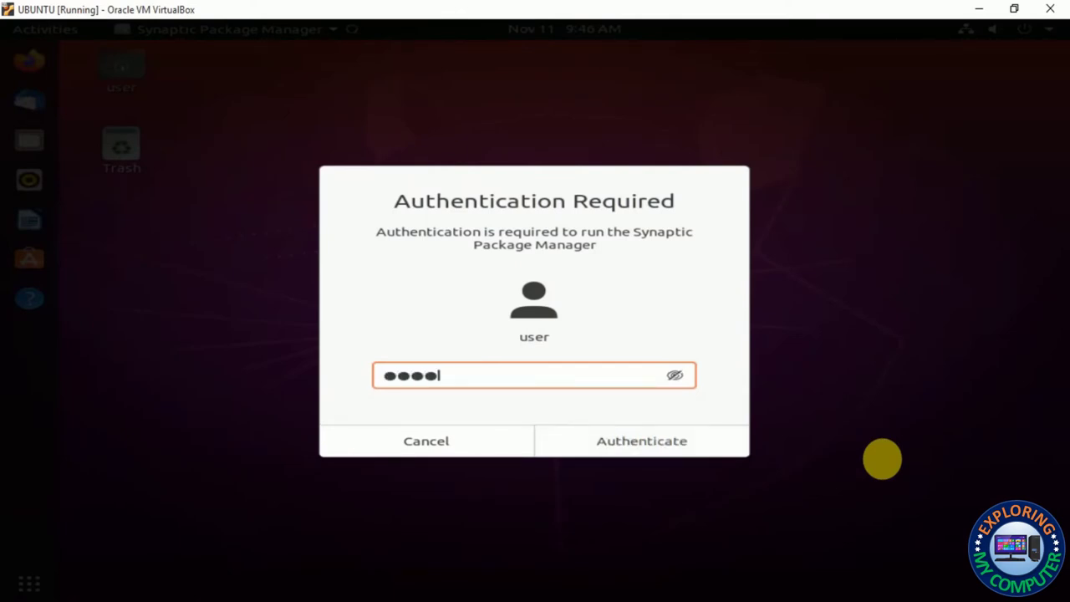
key("Return")
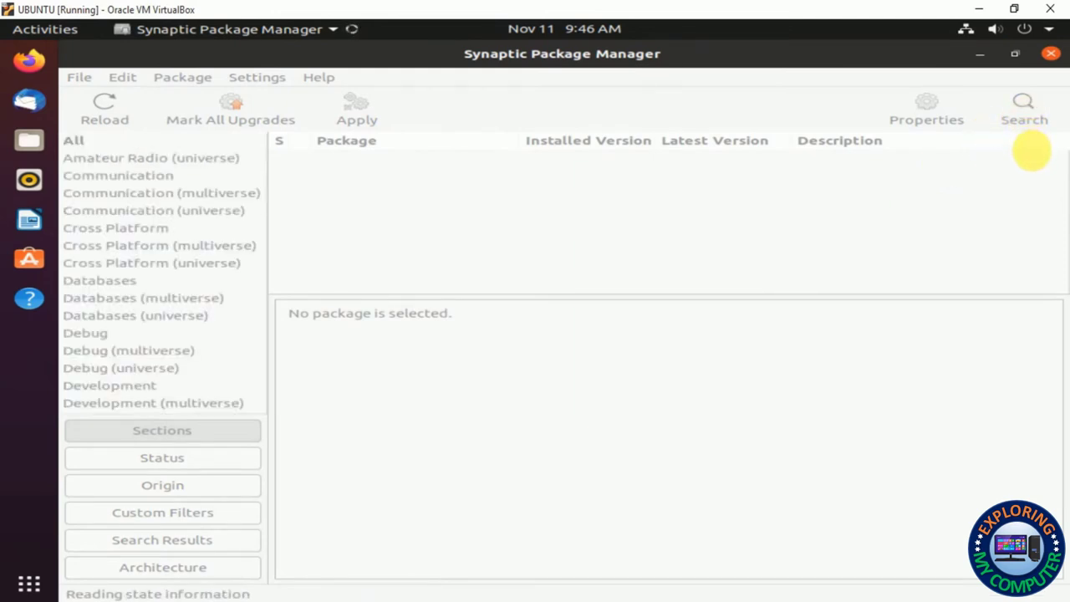
left_click(1024, 108)
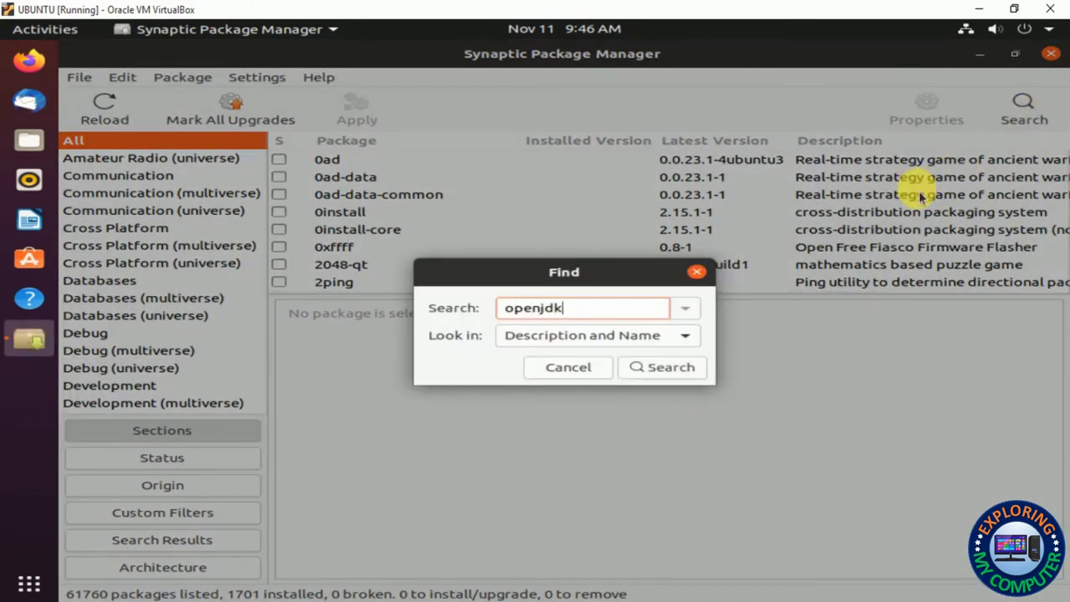
Find openjdk packages, mark openjdk-11-jdk with its dependencies, and review the 21-package summary
key("Return")
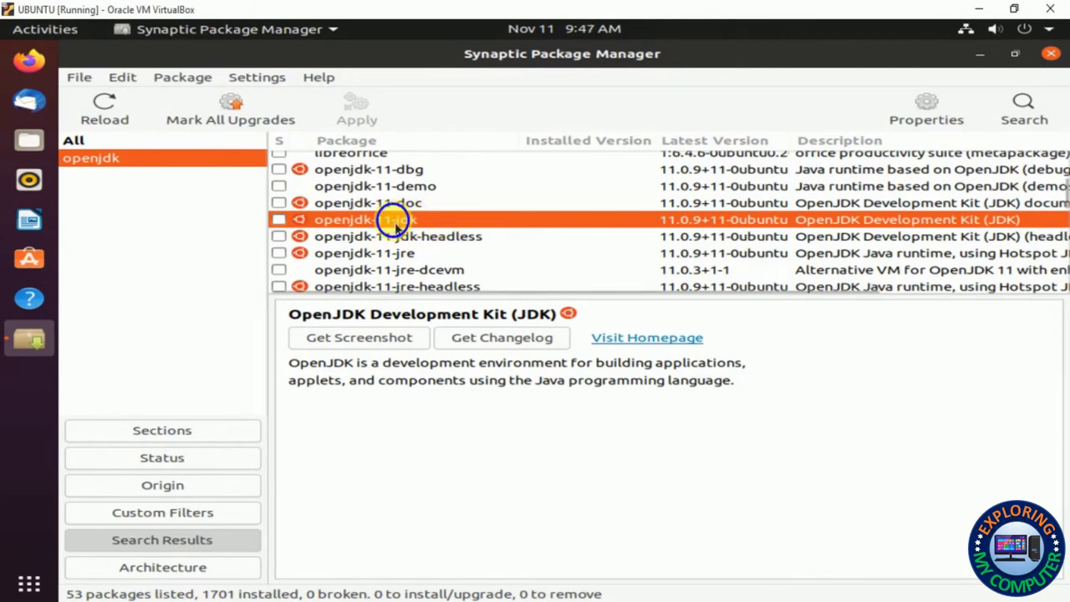
right_click(394, 222)
left_click(427, 252)
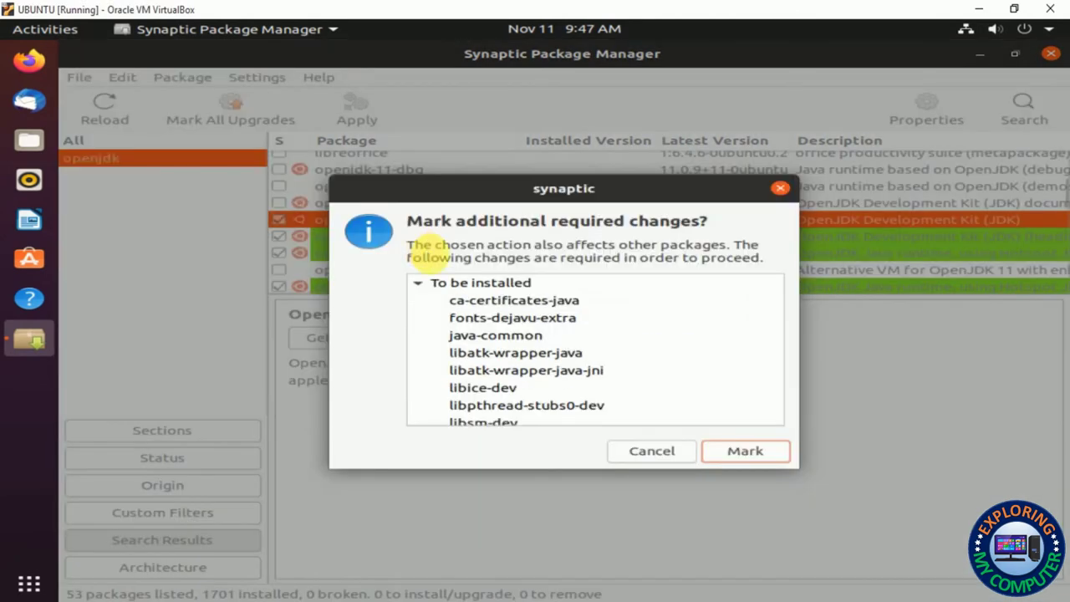
left_click(740, 456)
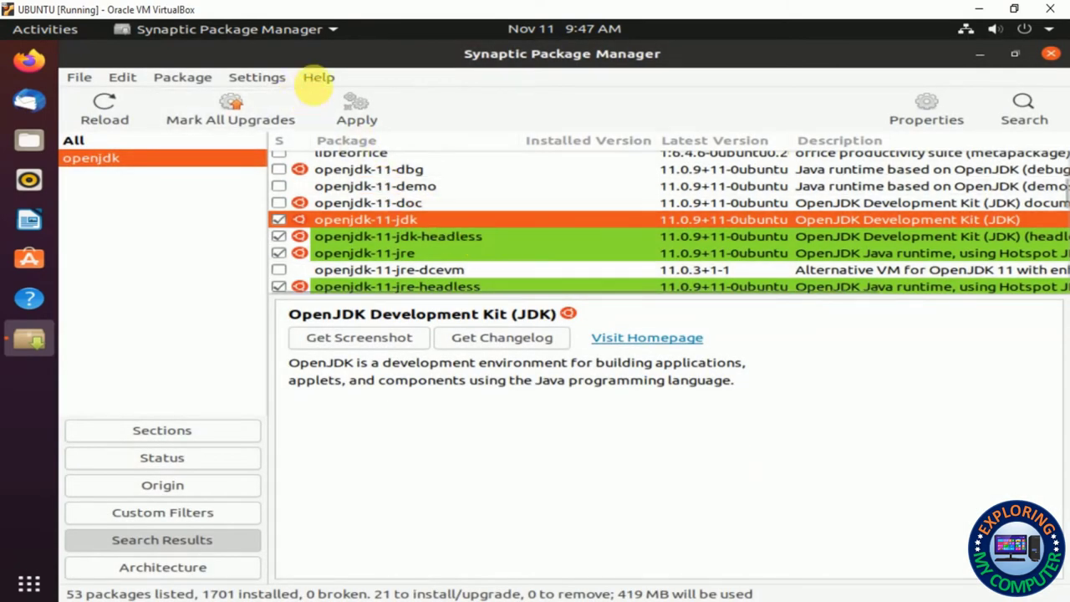
left_click(357, 120)
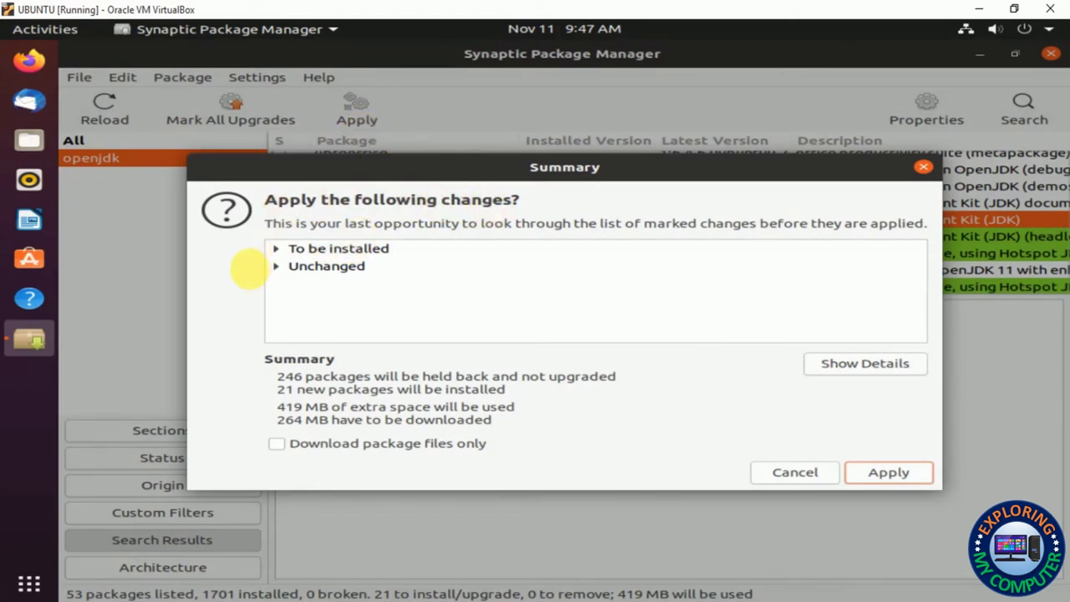
Apply the pending OpenJDK 11 installation from the Summary dialog and let it finish
left_click(886, 473)
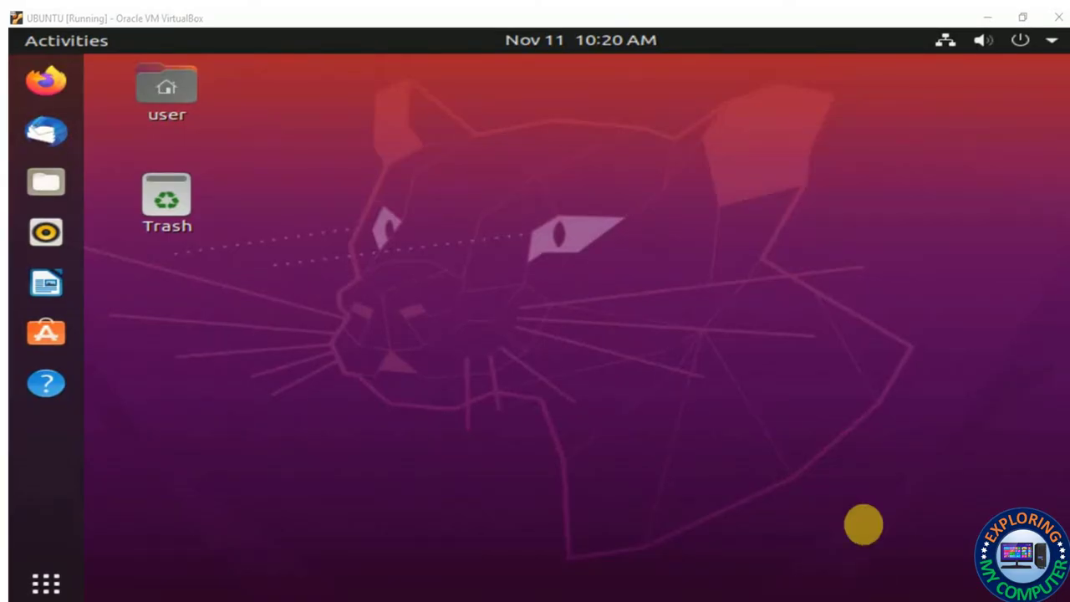
Relaunch Synaptic Package Manager from the Activities search, authenticating with the administrator password
key("super")
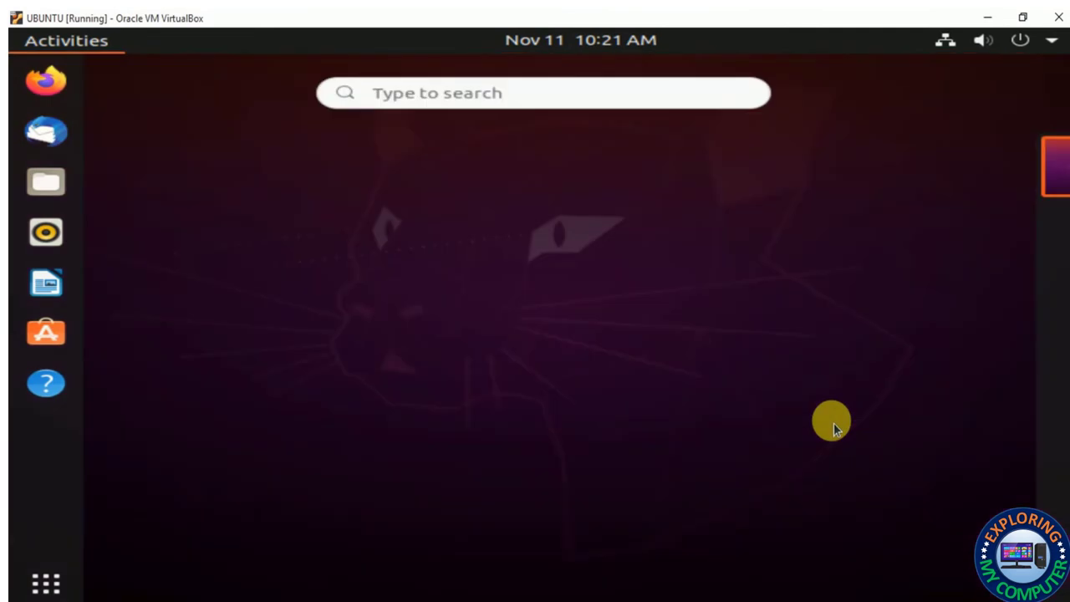
type("synl")
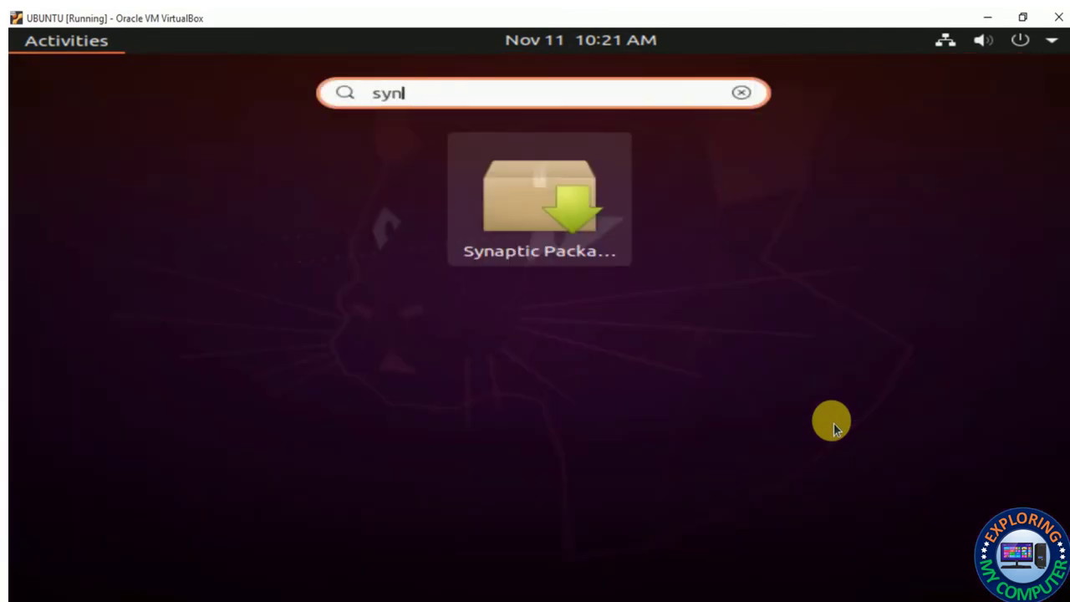
key("Return")
type("1")
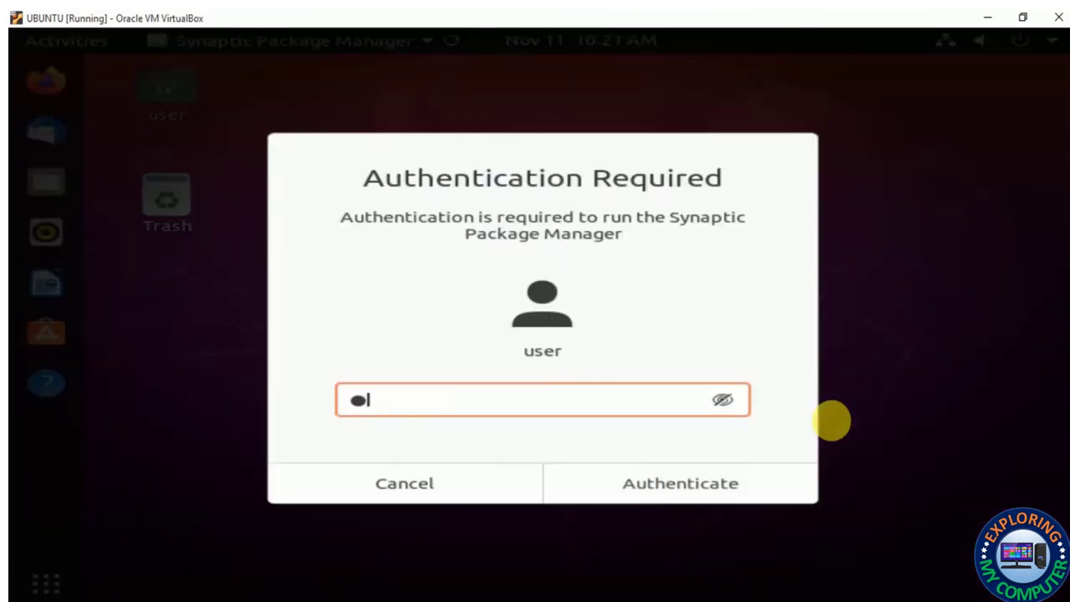
key("Return")
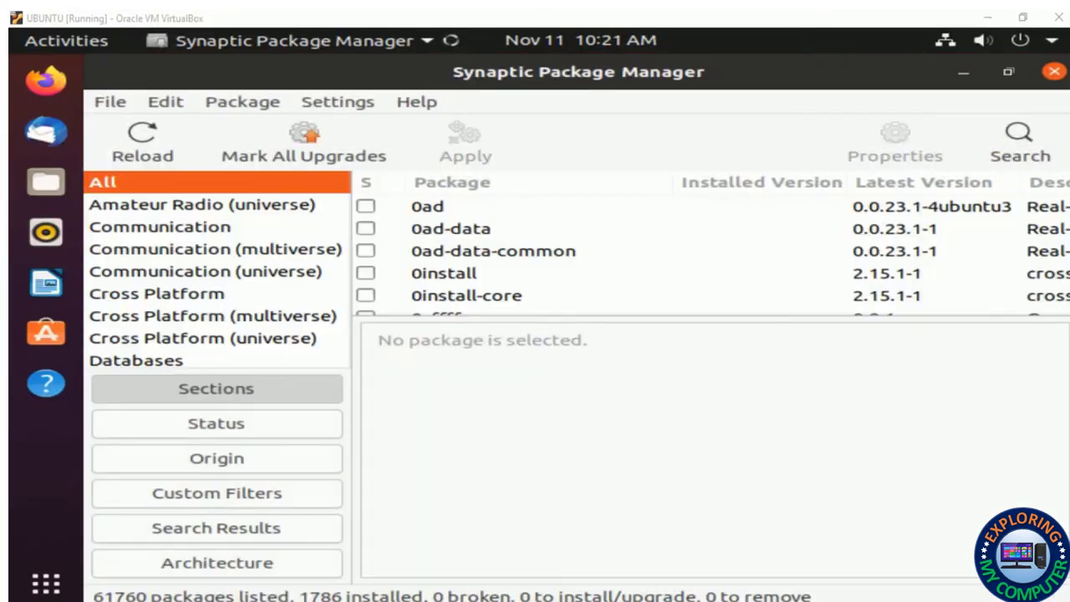
Search the package list for gufw
left_click(1020, 159)
type("gufw")
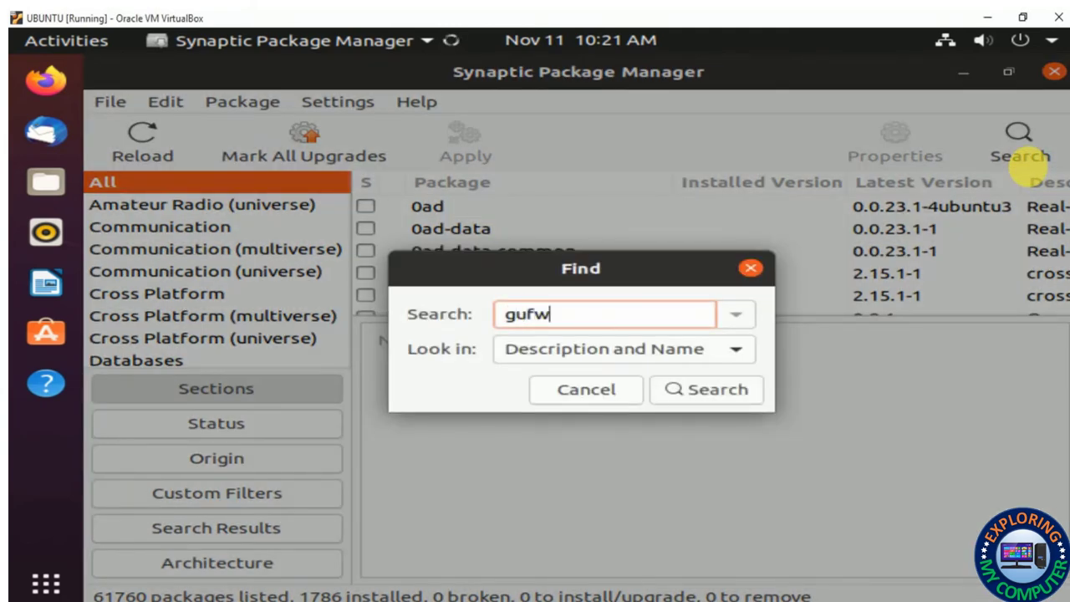
key("Return")
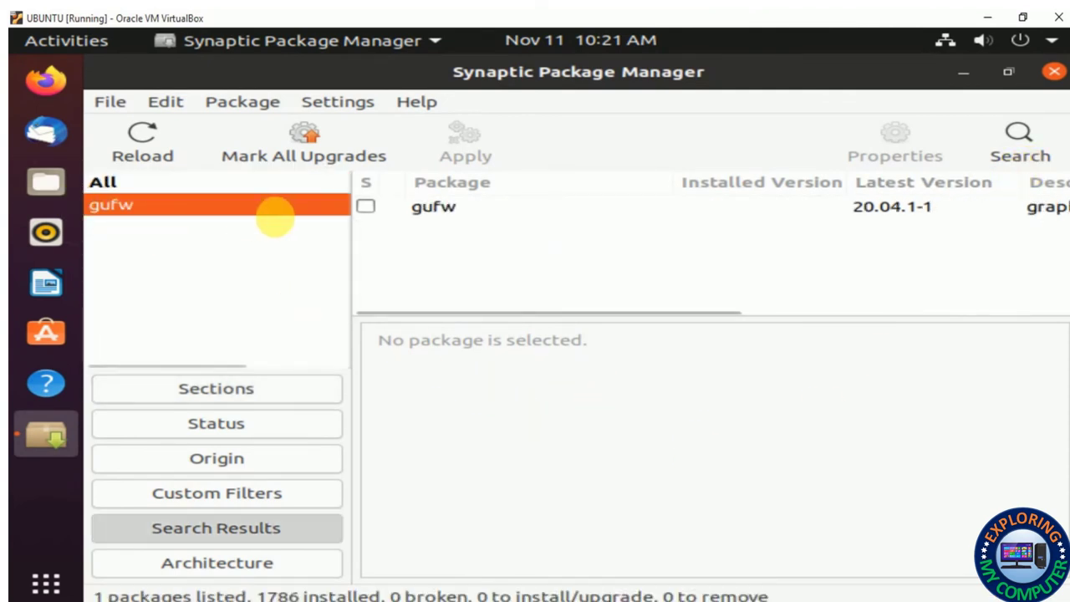
Mark gufw 20.04.1-1 for installation, apply it, and dismiss the changes-applied notice
left_click(368, 209)
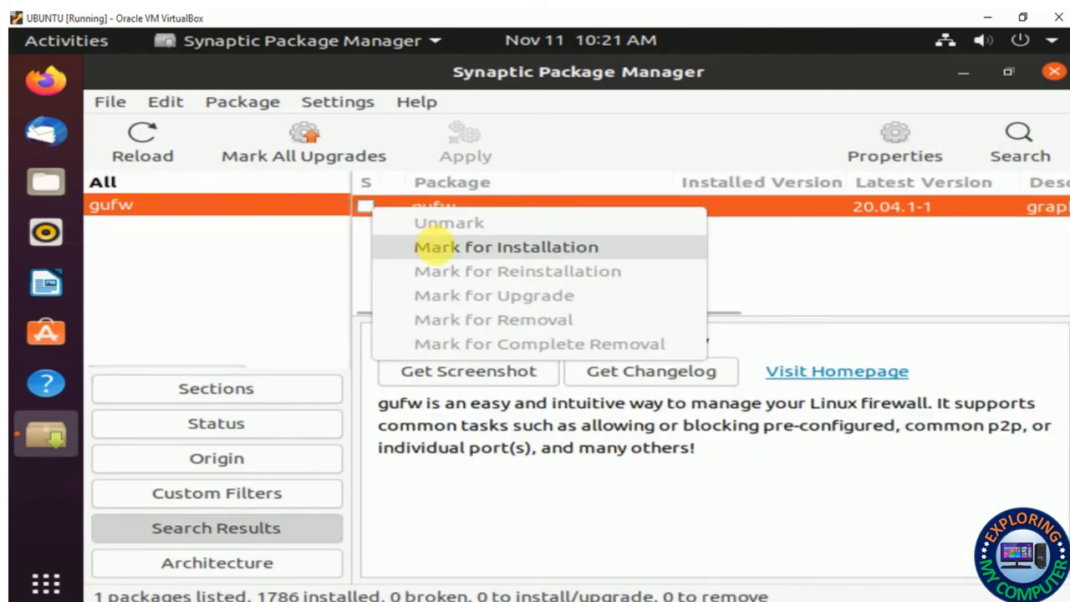
left_click(443, 247)
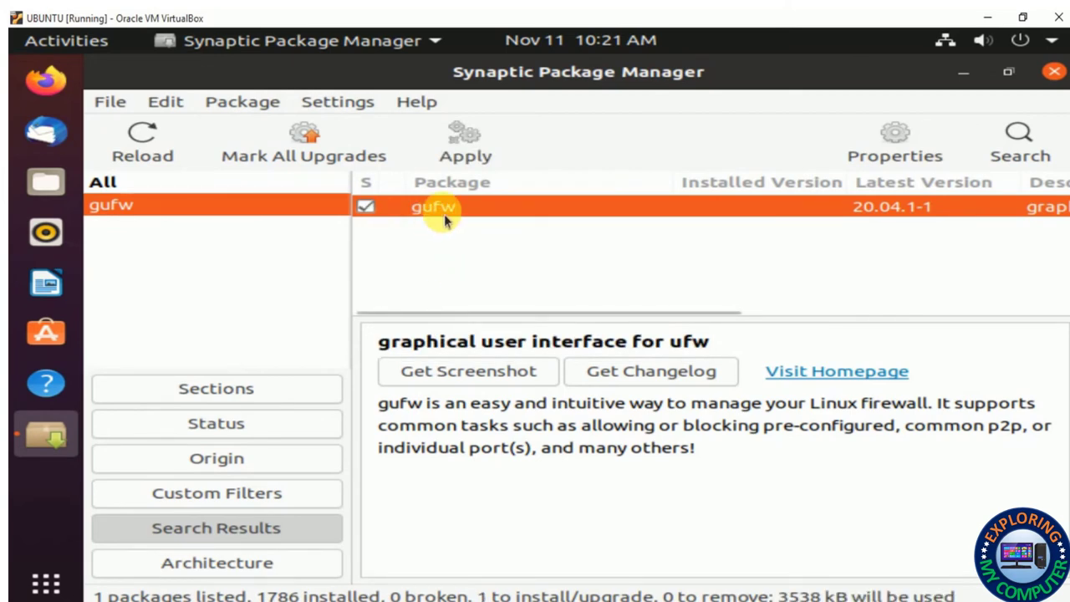
left_click(462, 156)
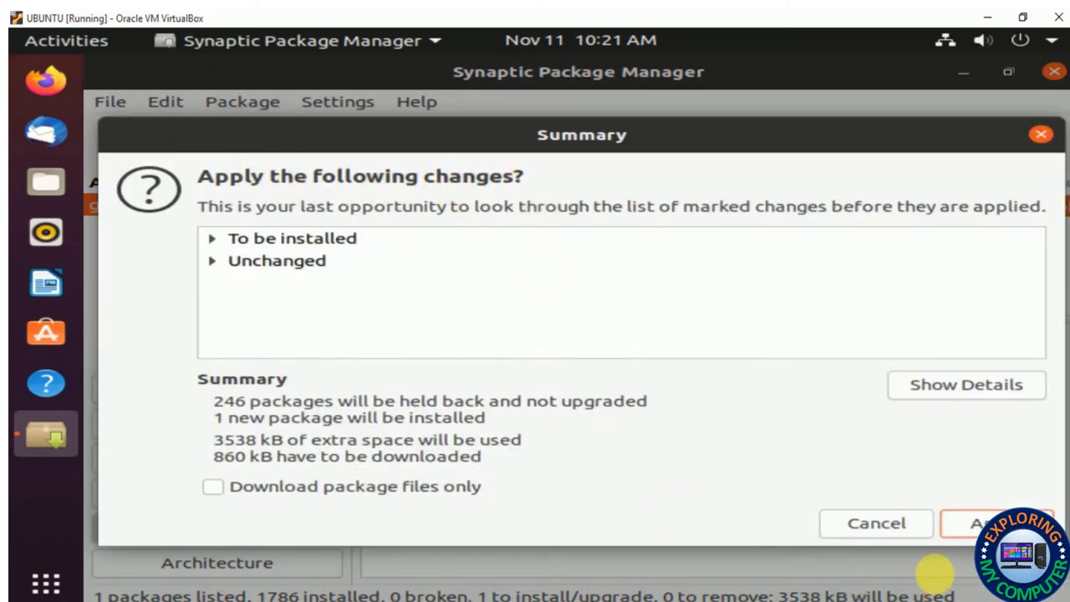
left_click(973, 525)
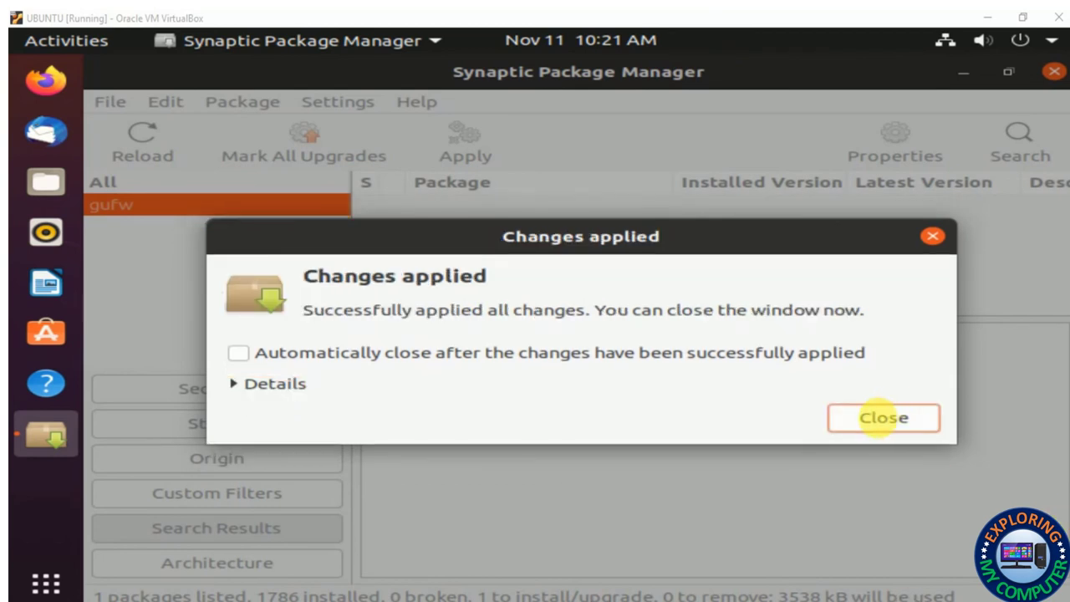
left_click(884, 418)
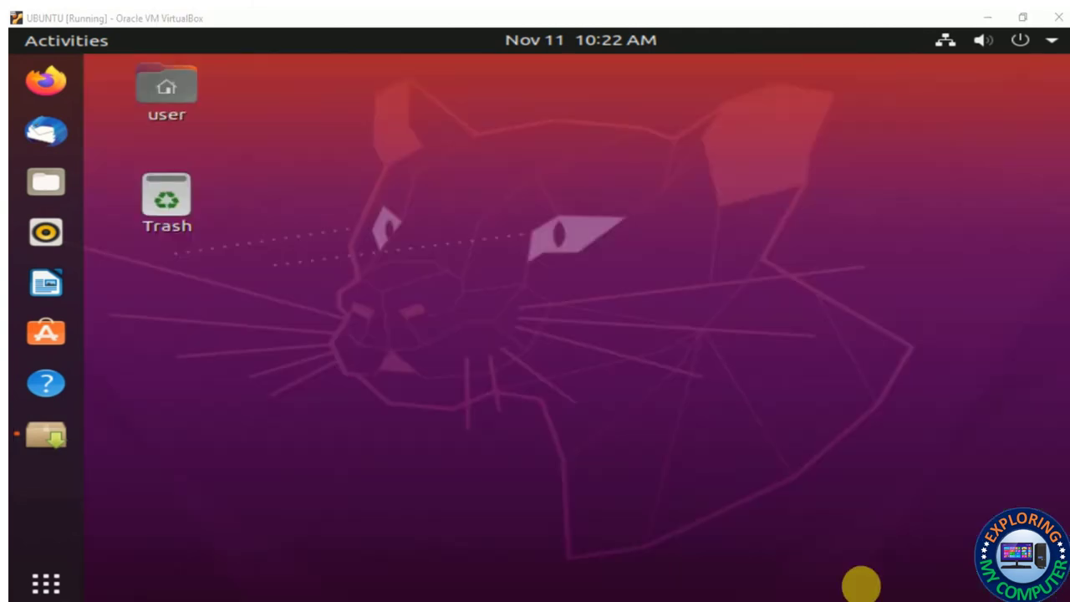
Launch Firewall Configuration (gufw) from Activities, authenticating with the administrator password
key("super")
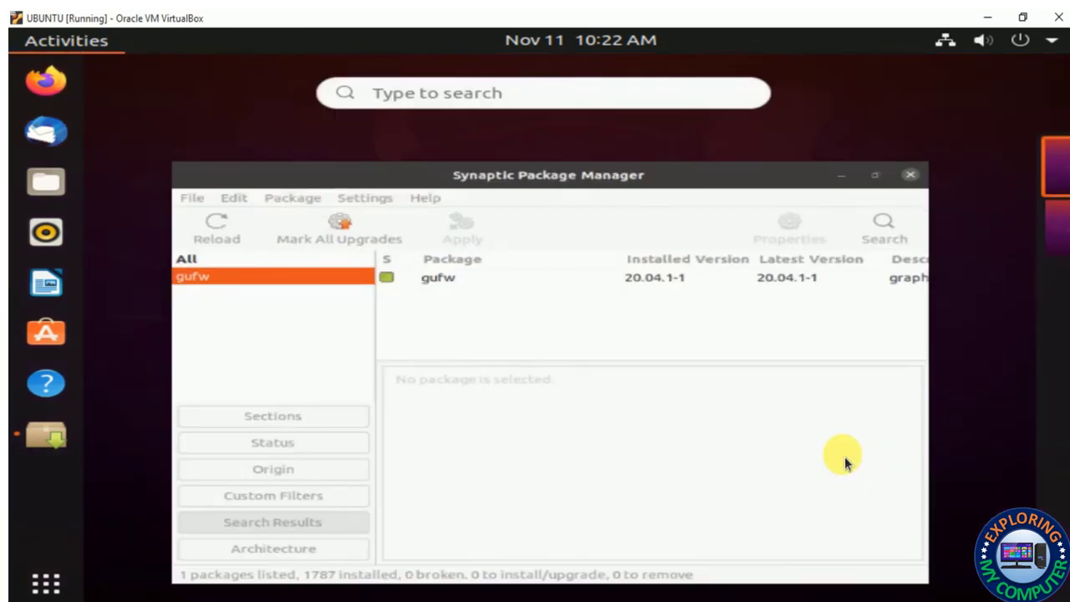
type("gufw")
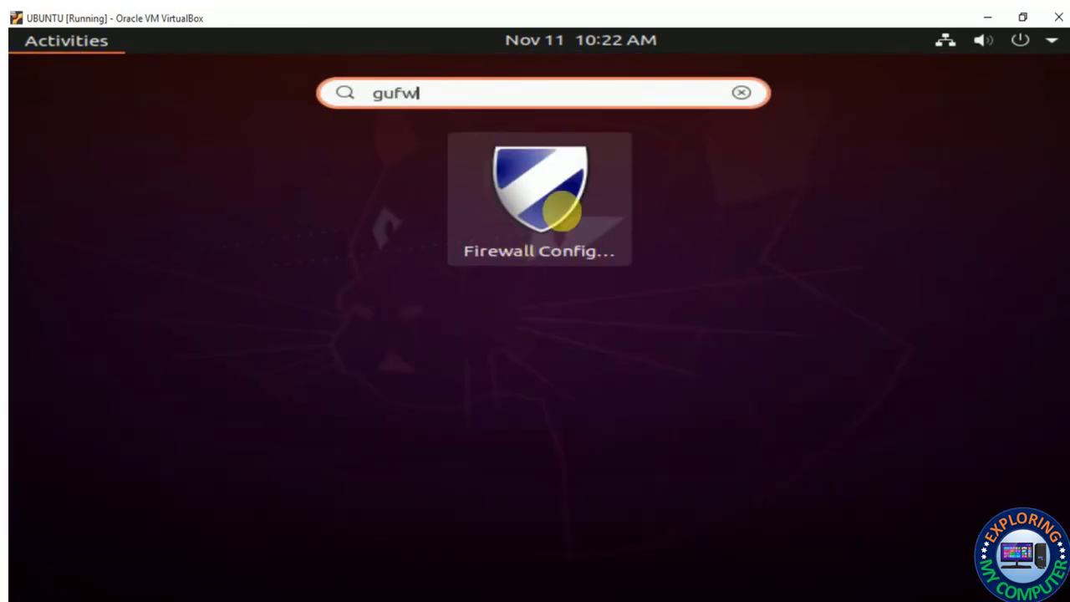
left_click(562, 221)
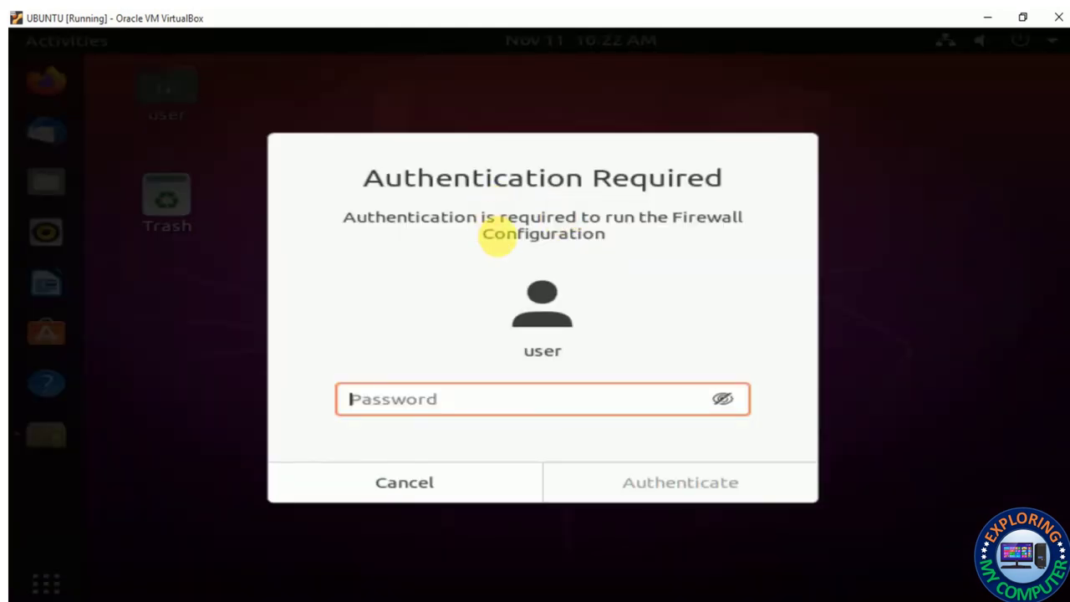
type("us")
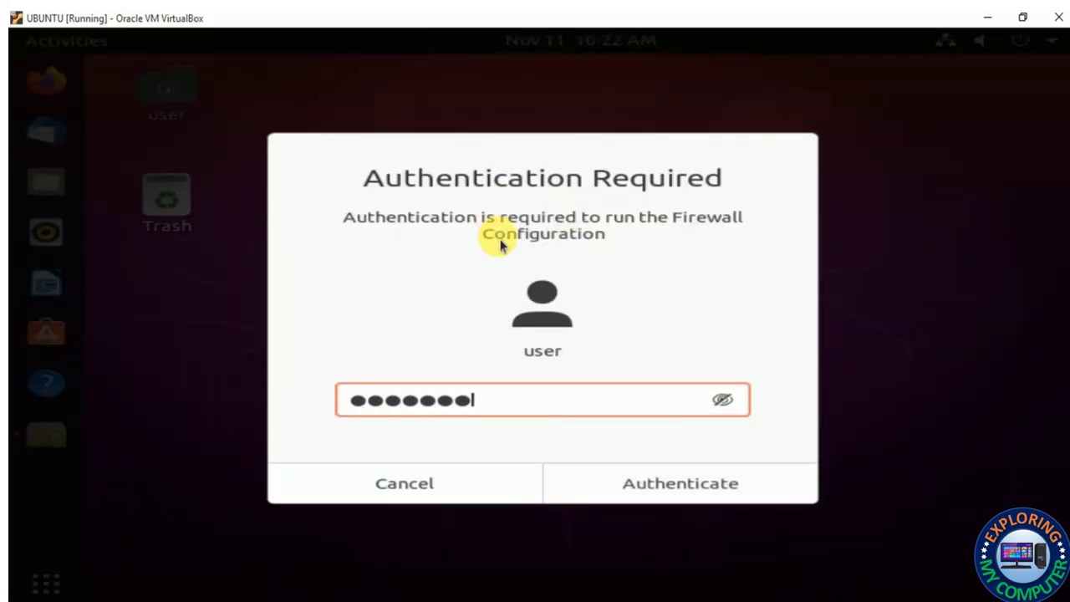
key("Return")
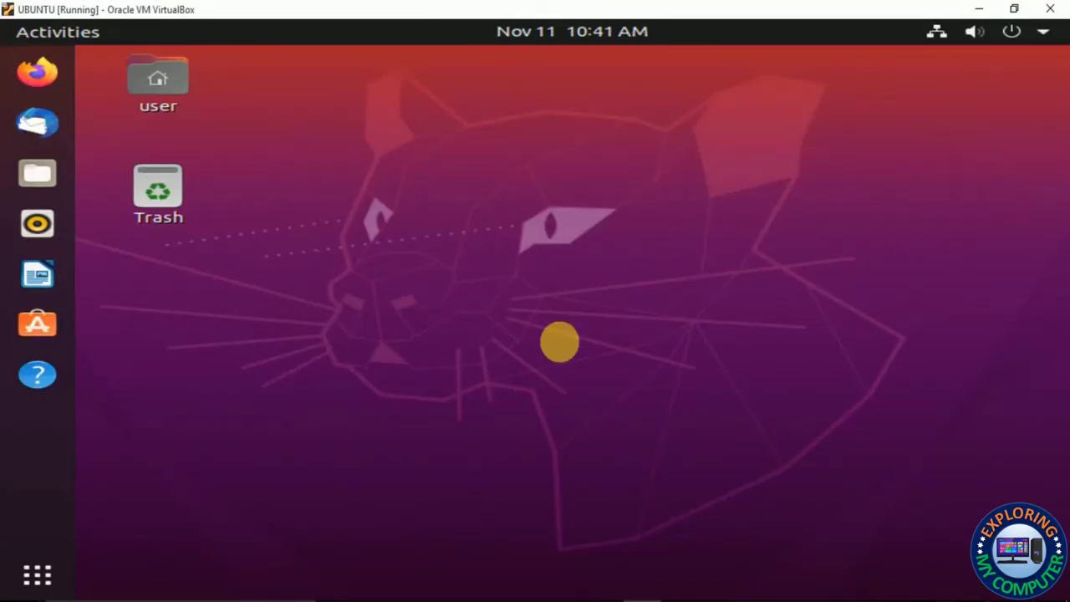
Open Ubuntu Software's Installed list and view Chromium's details page, then return
left_click(37, 324)
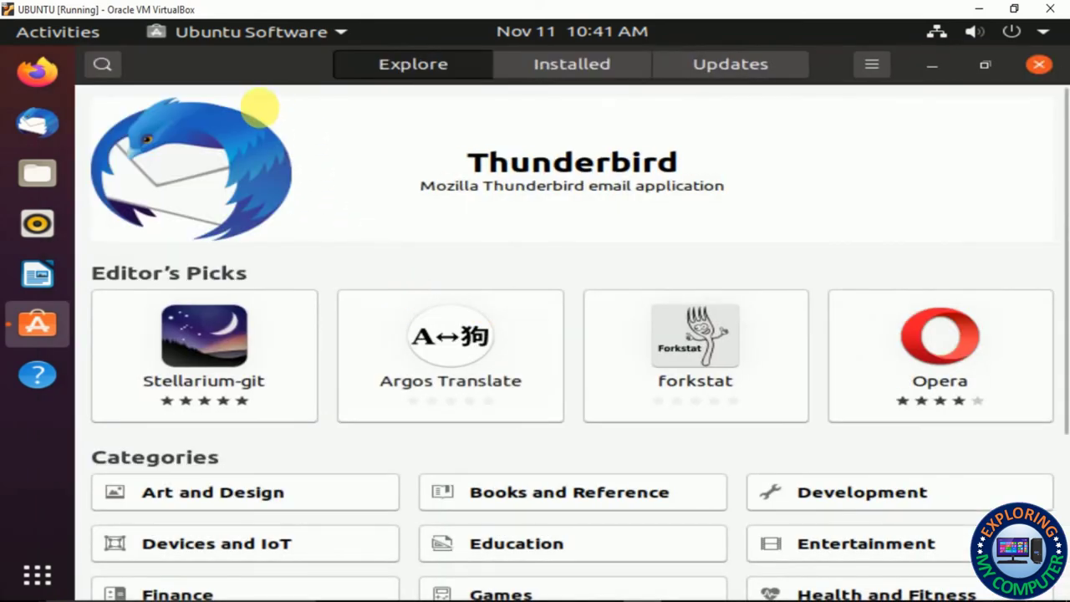
left_click(554, 64)
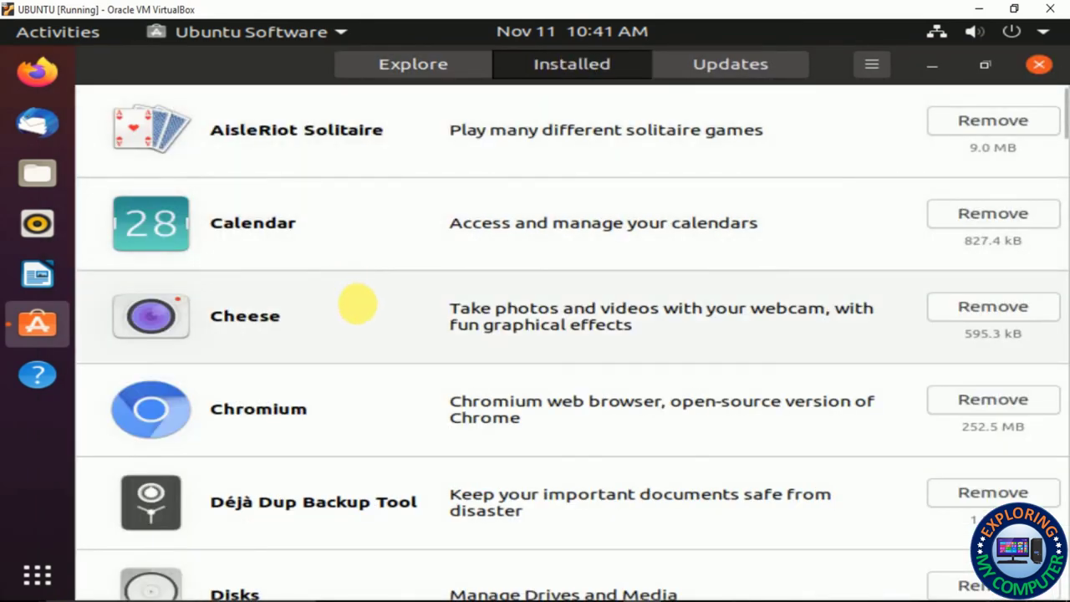
left_click(900, 447)
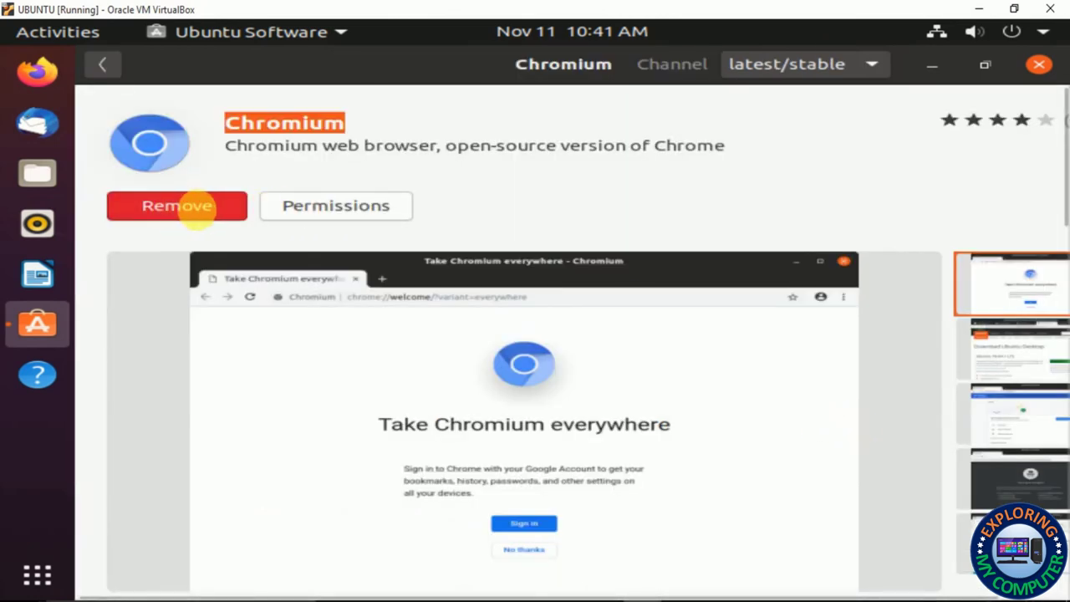
left_click(109, 64)
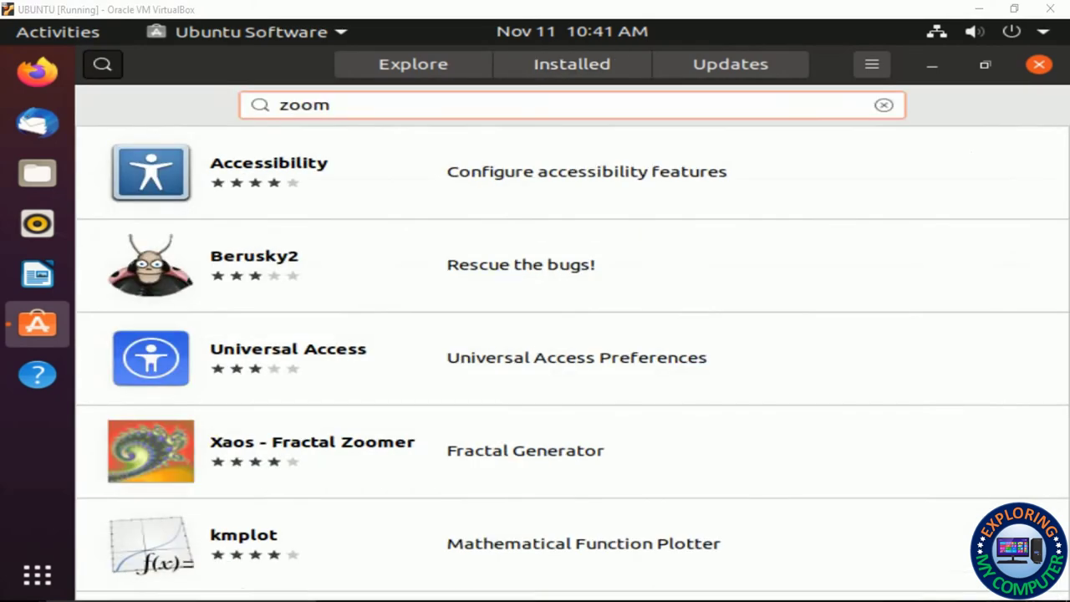
left_click(572, 63)
Scroll down to zoom-client, view its details, and return to the Installed list
scroll(693, 327, "down", 3)
scroll(687, 326, "down", 3)
scroll(687, 326, "down", 10)
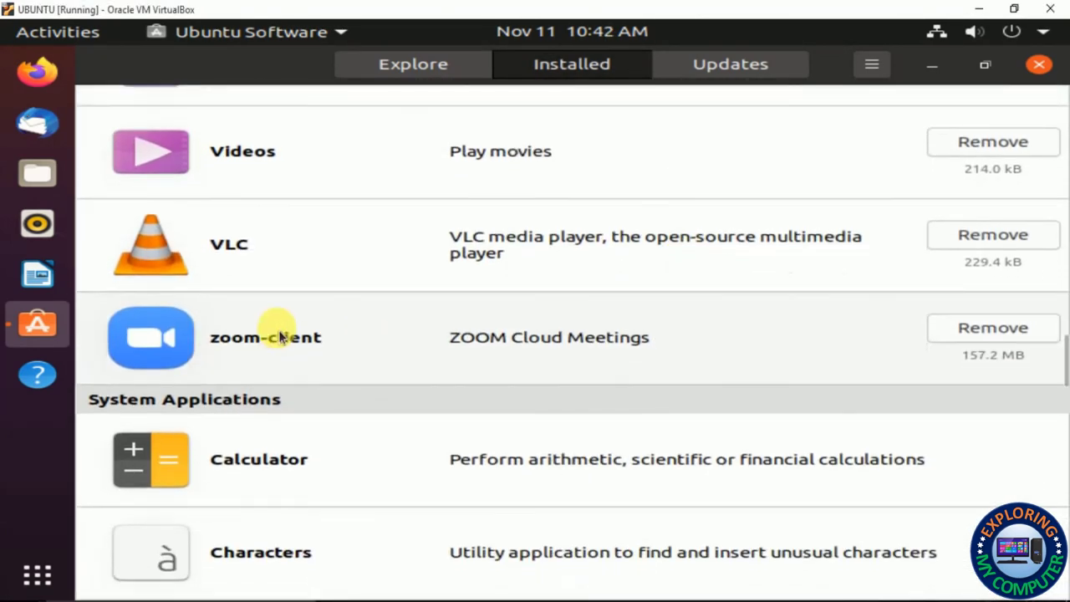
left_click(280, 337)
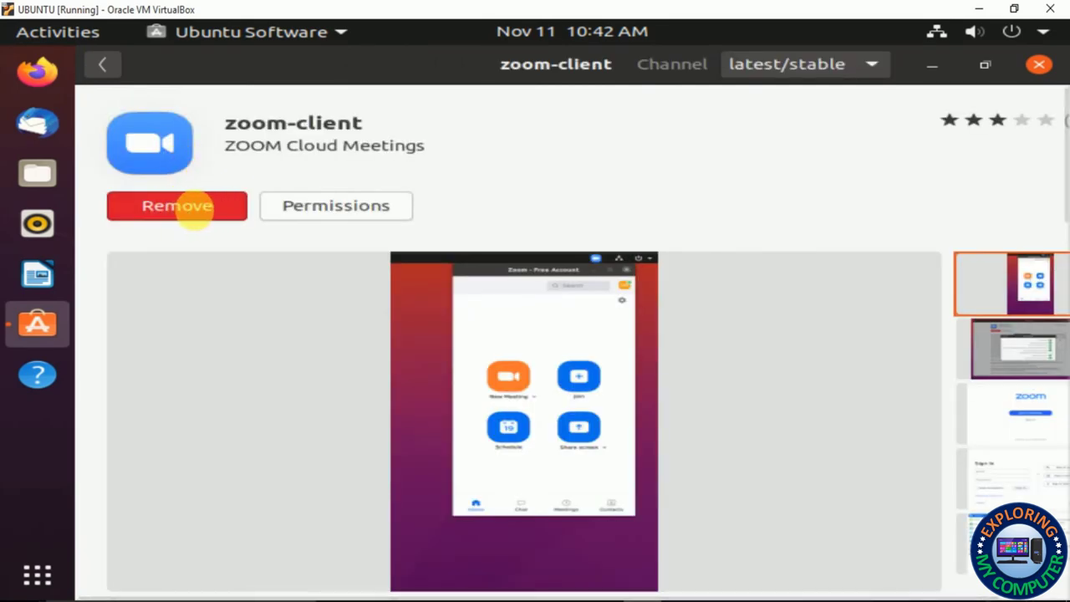
left_click(103, 64)
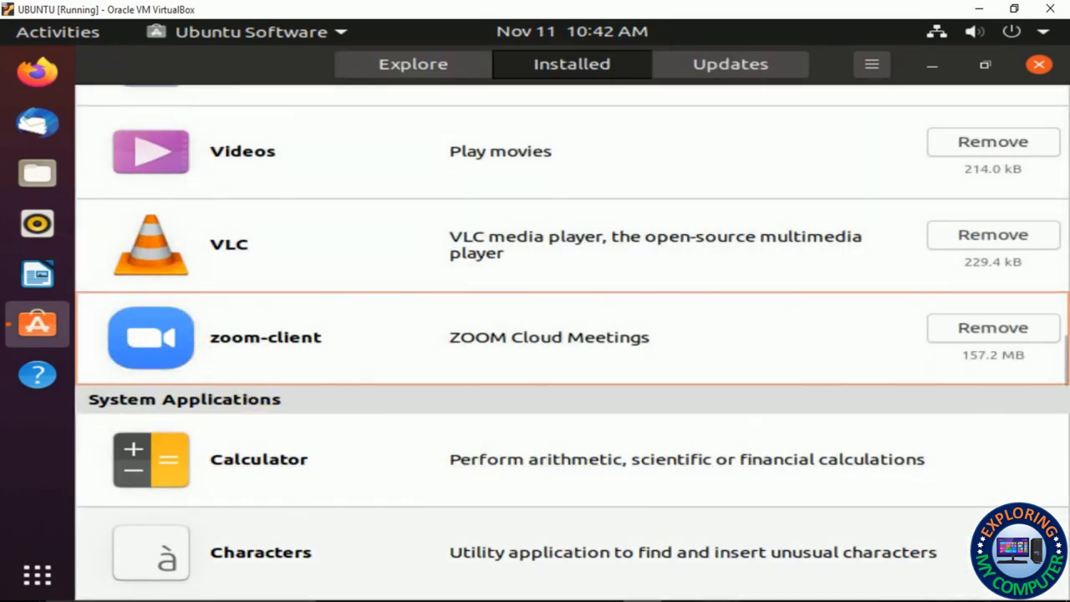